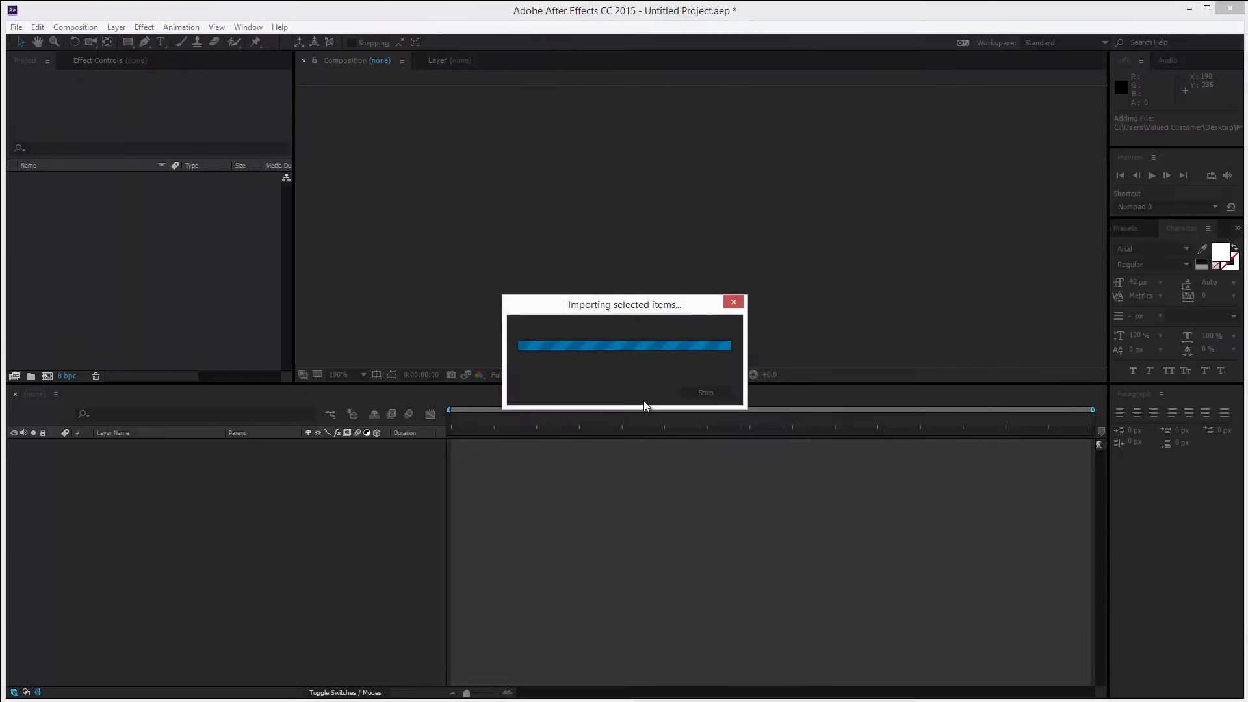
Step: Open the BRAD Finished composition to show the fully rigged character
{"action": "double_click", "coordinate": [71, 190]}
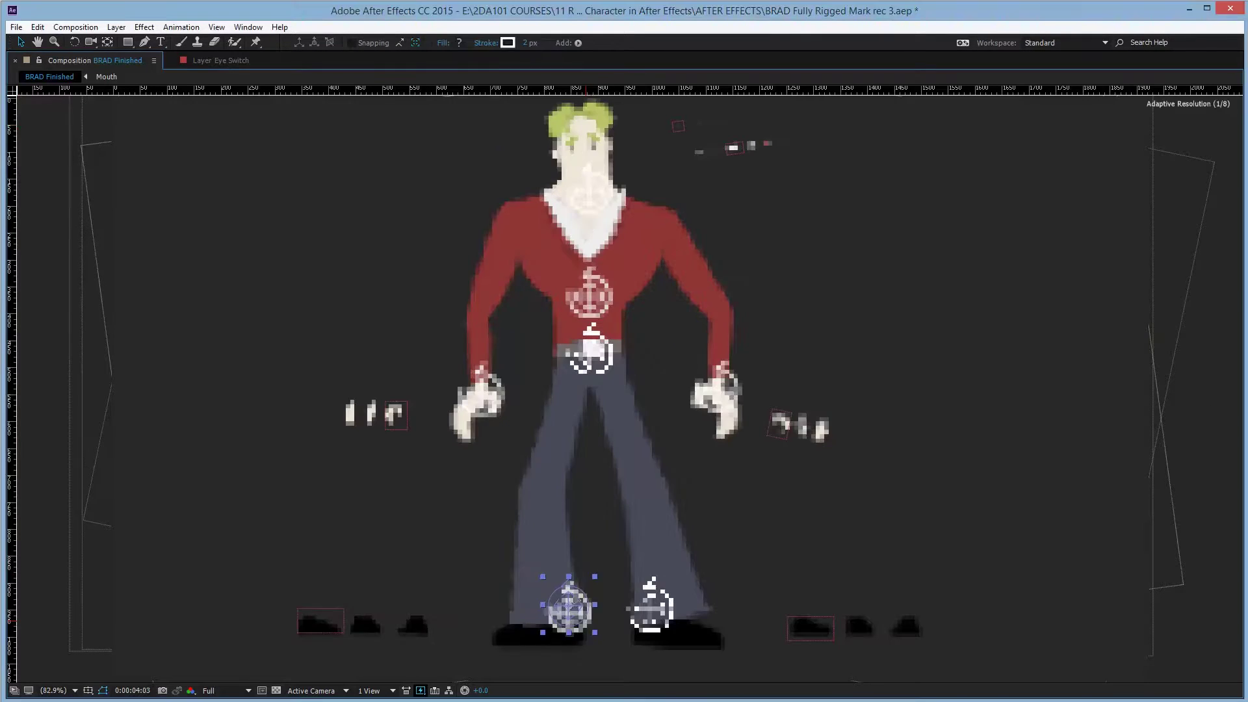
Step: Bend Brad's legs by raising both foot controllers, then lower the left foot slightly
{"action": "left_click_drag", "start_coordinate": [571, 614], "coordinate": [548, 571]}
{"action": "left_click_drag", "start_coordinate": [654, 612], "coordinate": [679, 580]}
{"action": "left_click", "coordinate": [561, 579]}
{"action": "left_click_drag", "start_coordinate": [561, 580], "coordinate": [560, 599]}
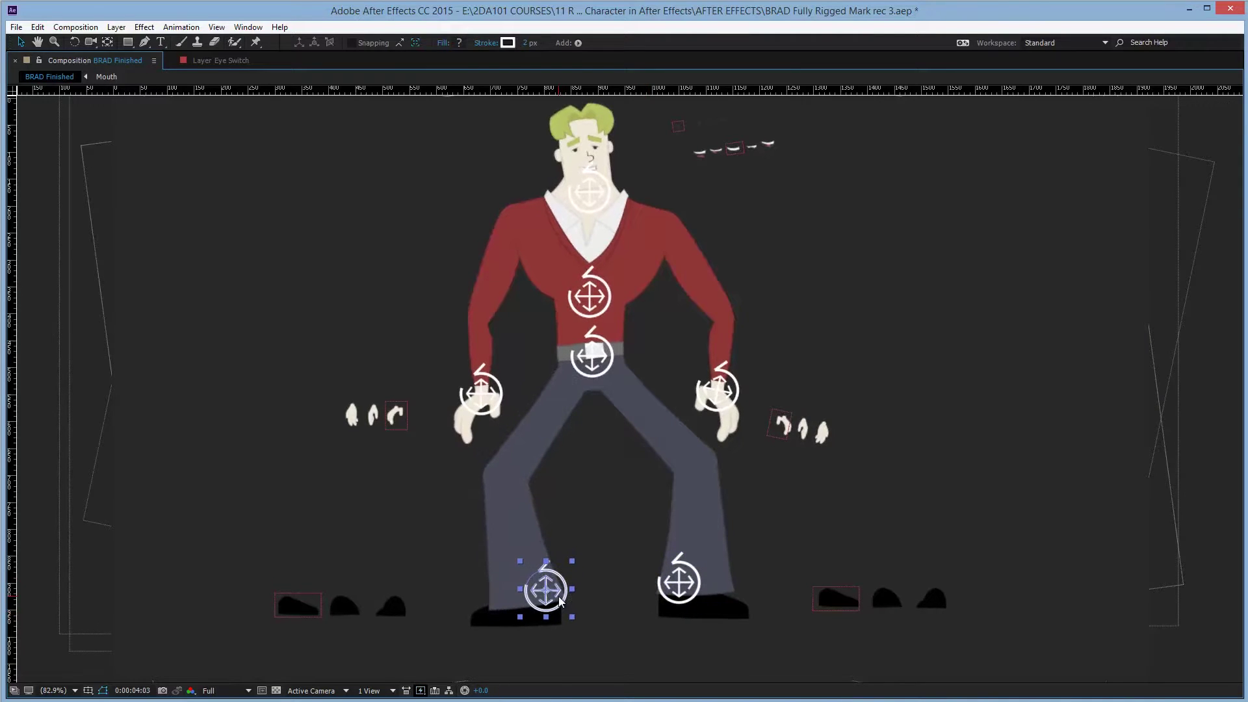
Step: Raise both of Brad's arms up and outward with the hand controllers and repose the hands
{"action": "left_click_drag", "start_coordinate": [481, 393], "coordinate": [432, 348]}
{"action": "left_click_drag", "start_coordinate": [707, 392], "coordinate": [754, 356]}
{"action": "left_click_drag", "start_coordinate": [432, 348], "coordinate": [446, 343]}
{"action": "left_click_drag", "start_coordinate": [754, 358], "coordinate": [748, 368]}
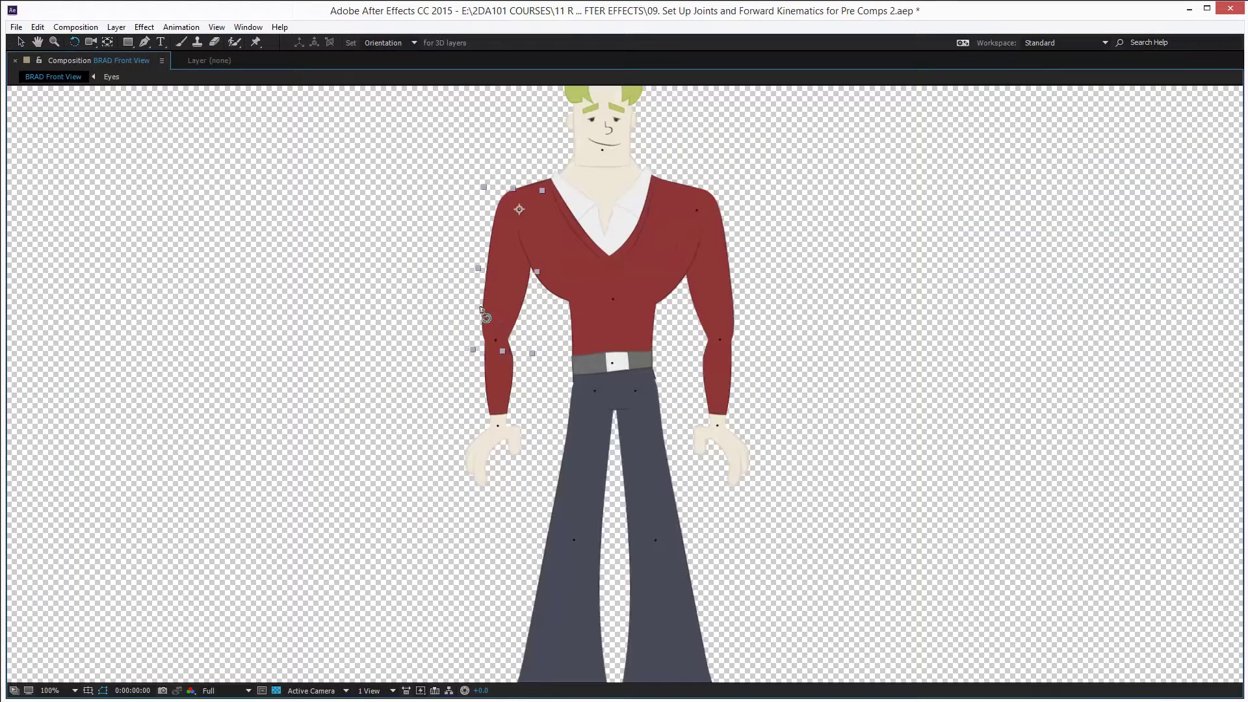
Step: Rotate the upper arms and legs outward in the joint setup, then bend the right leg via its IK foot
{"action": "left_click_drag", "start_coordinate": [481, 311], "coordinate": [458, 448]}
{"action": "left_click_drag", "start_coordinate": [747, 326], "coordinate": [770, 318]}
{"action": "left_click", "coordinate": [786, 434]}
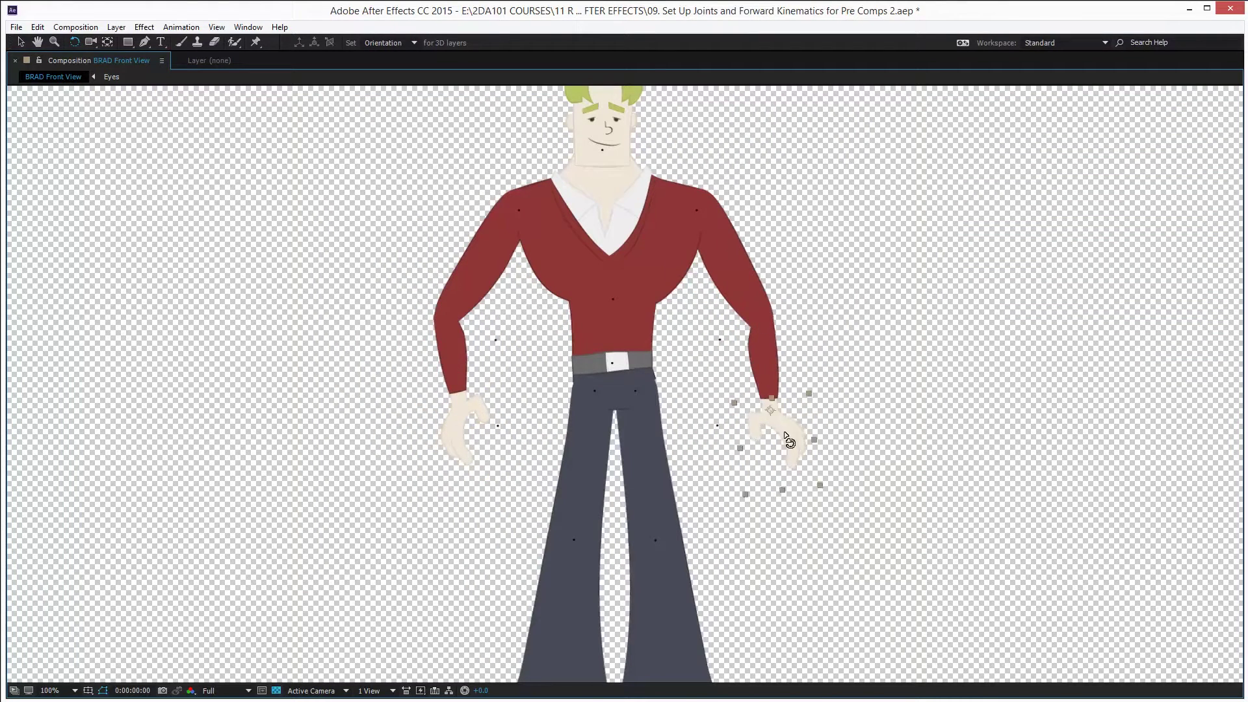
{"action": "scroll", "coordinate": [747, 403], "scroll_direction": "down", "scroll_amount": 3}
{"action": "left_click", "coordinate": [646, 446]}
{"action": "left_click_drag", "start_coordinate": [646, 446], "coordinate": [725, 559]}
{"action": "left_click_drag", "start_coordinate": [520, 455], "coordinate": [455, 597]}
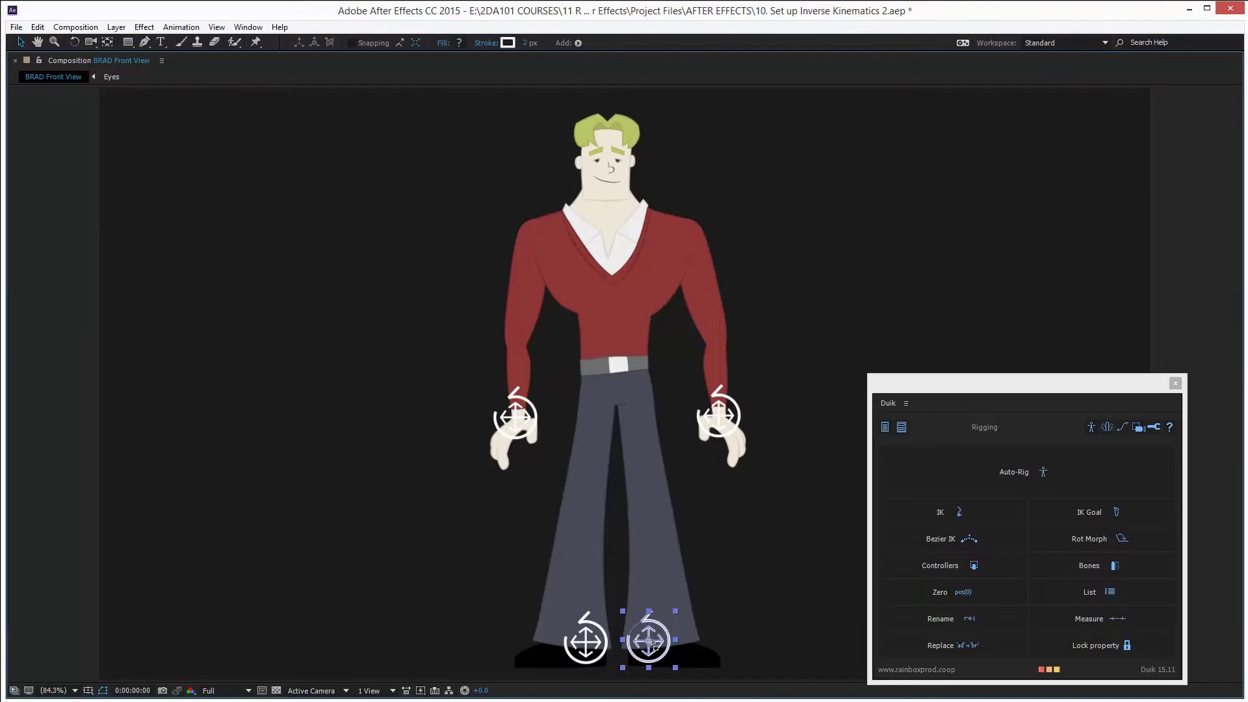
{"action": "left_click_drag", "start_coordinate": [651, 644], "coordinate": [728, 604]}
Step: Compare arm rigs: rotate the FK upper arm to 54°, then bend the IK arm with its hand controller
{"action": "key", "text": "ctrl+z"}
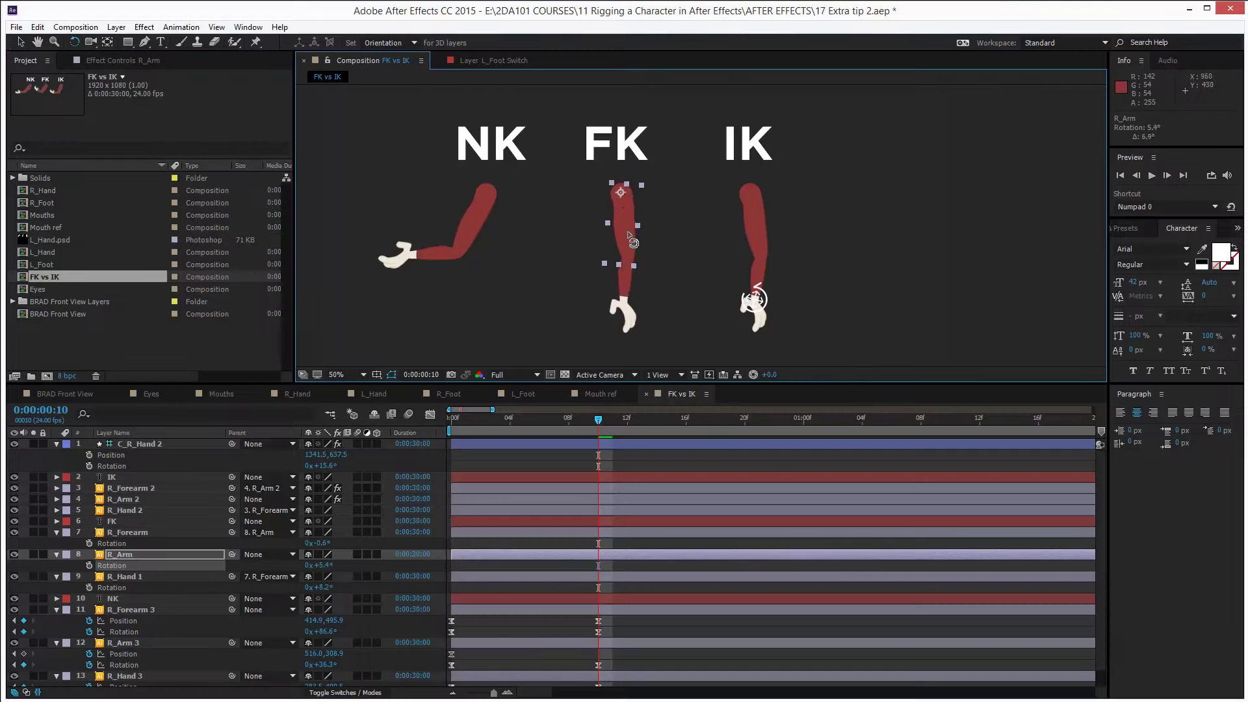
{"action": "left_click_drag", "start_coordinate": [624, 225], "coordinate": [534, 259]}
{"action": "left_click", "coordinate": [560, 265]}
{"action": "left_click_drag", "start_coordinate": [755, 300], "coordinate": [543, 257]}
{"action": "key", "text": "v"}
{"action": "key", "text": "w"}
{"action": "key", "text": "ctrl+z"}
{"action": "key", "text": "ctrl+z"}
{"action": "key", "text": "ctrl+z"}
{"action": "key", "text": "ctrl+z"}
{"action": "key", "text": "ctrl+z"}
{"action": "key", "text": "ctrl+z"}
{"action": "key", "text": "ctrl+z"}
{"action": "key", "text": "ctrl+z"}
{"action": "key", "text": "ctrl+z"}
{"action": "key", "text": "ctrl+z"}
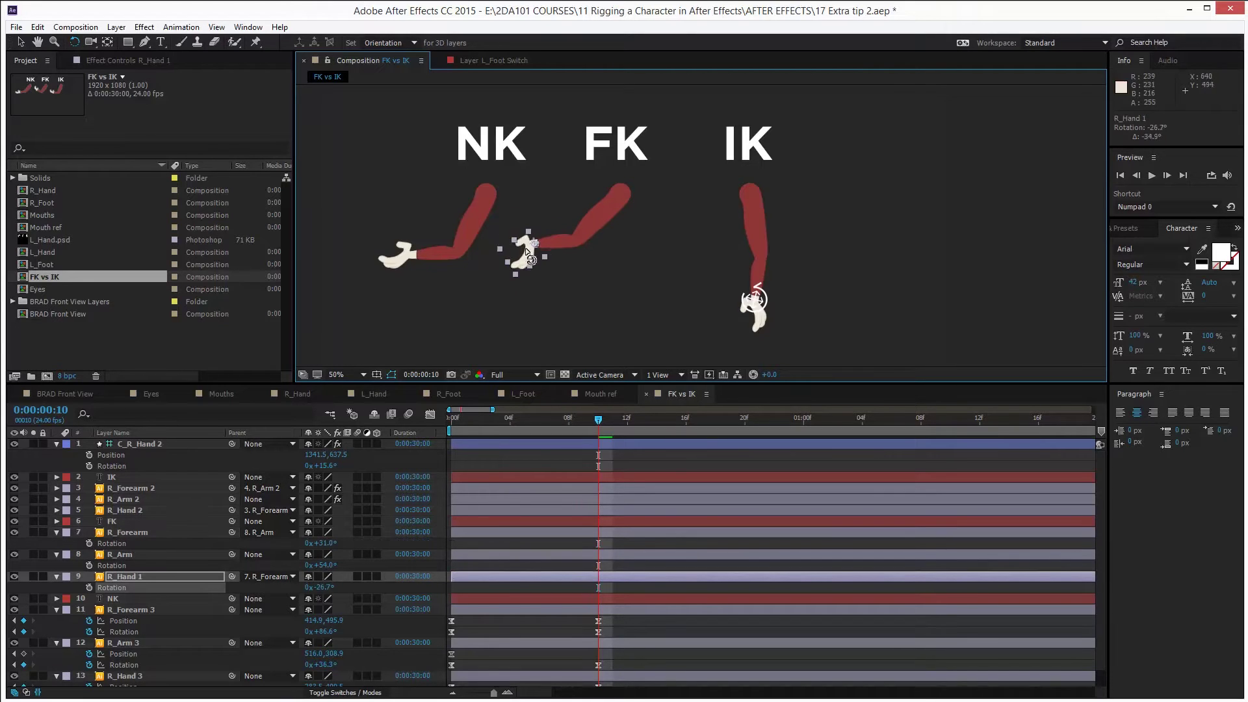
{"action": "key", "text": "v"}
{"action": "left_click_drag", "start_coordinate": [754, 303], "coordinate": [670, 229]}
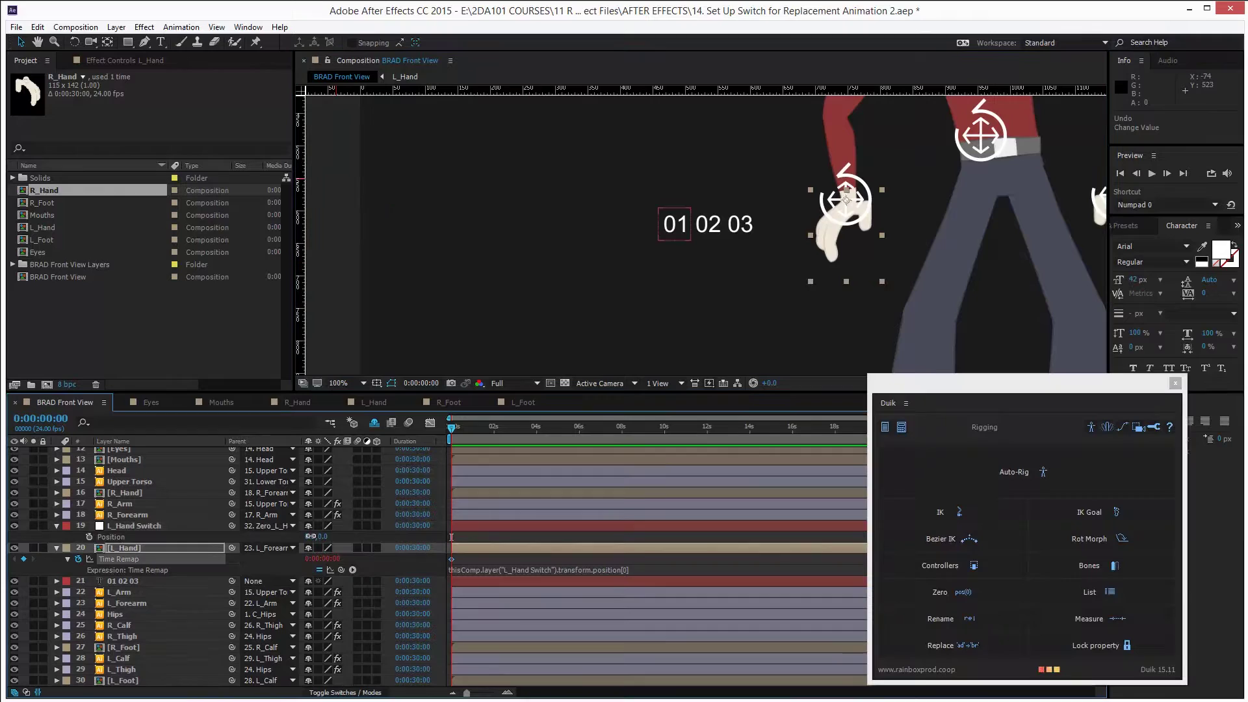
Step: Sequence the mouth layers one after another, then cycle the mouth switch through E, AI and rest mouths
{"action": "left_click_drag", "start_coordinate": [335, 537], "coordinate": [296, 536]}
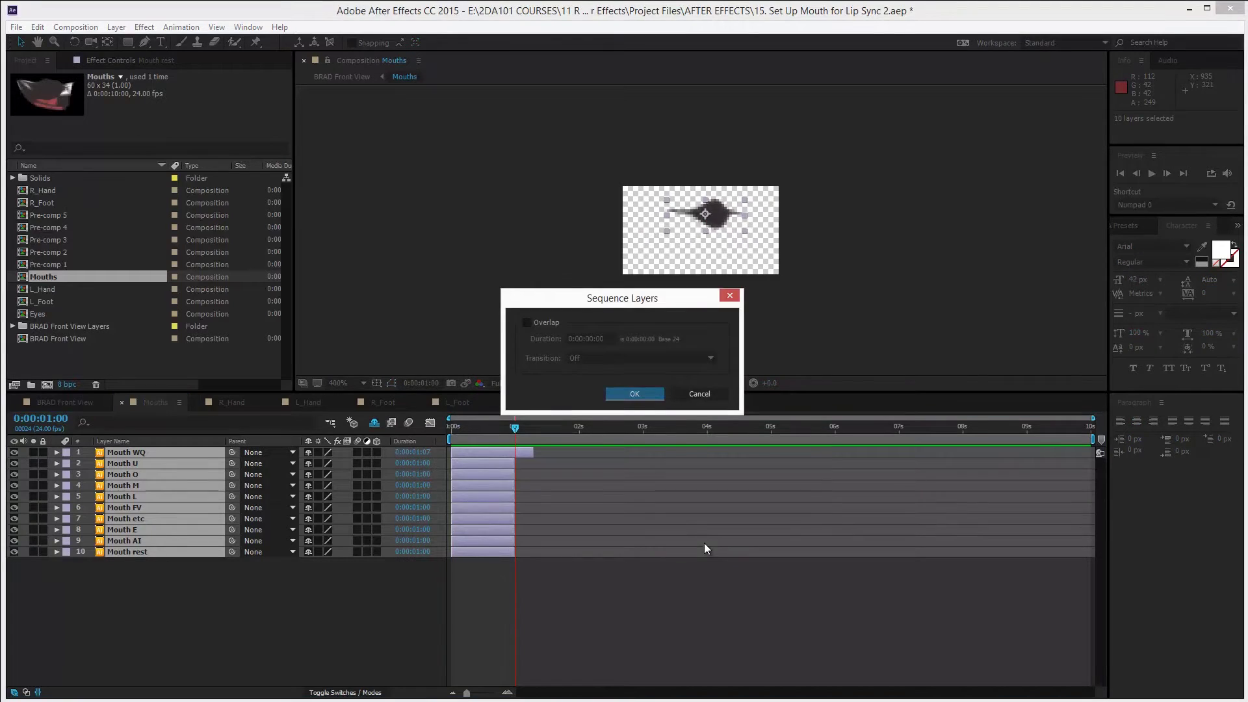
{"action": "left_click", "coordinate": [640, 392]}
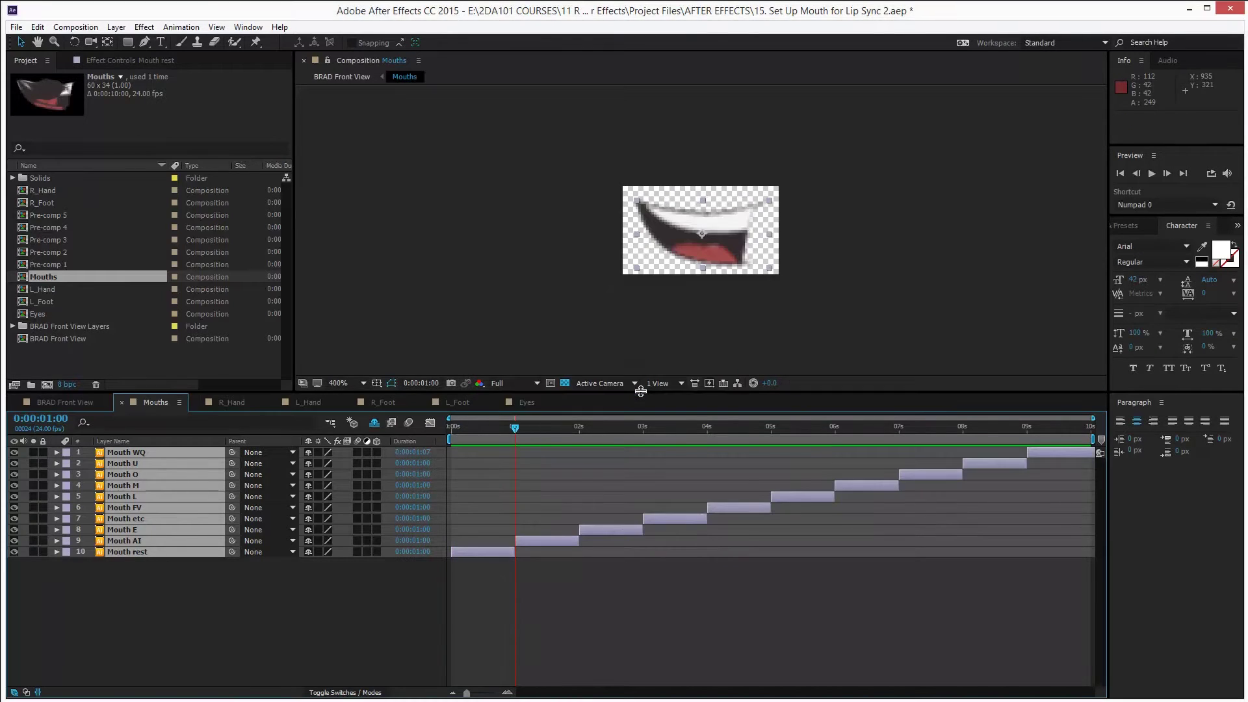
{"action": "left_click", "coordinate": [68, 403]}
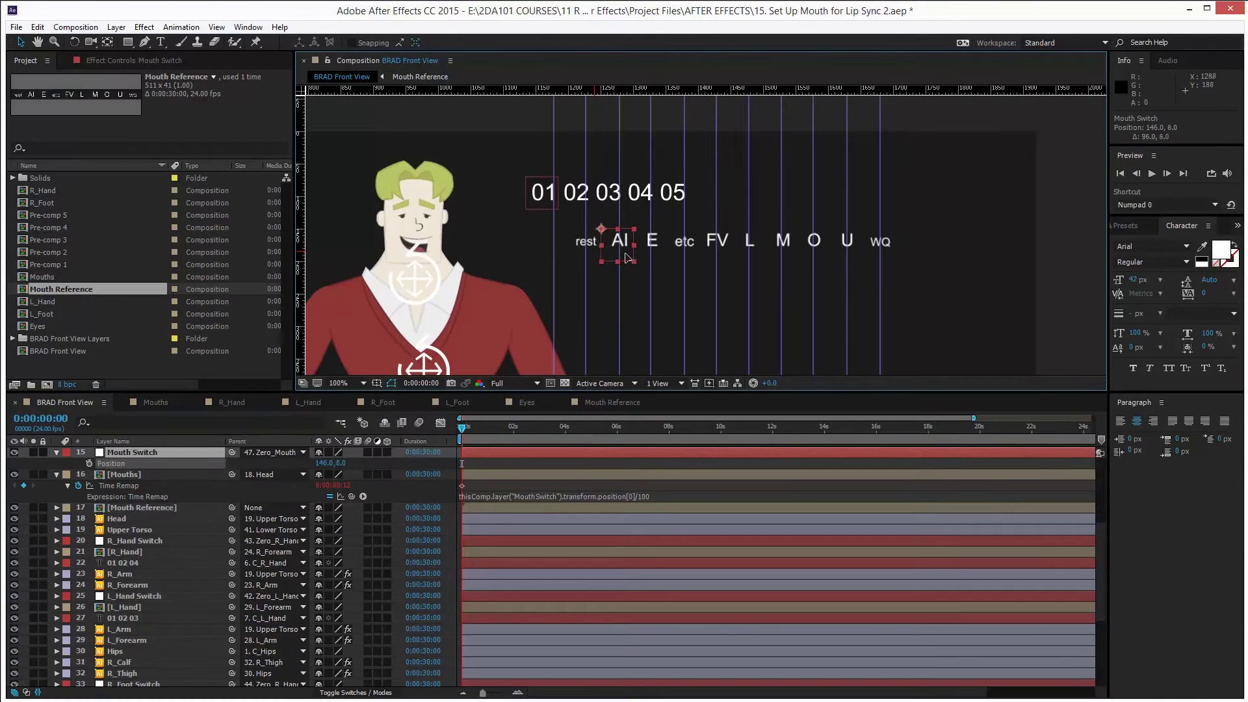
{"action": "left_click_drag", "start_coordinate": [634, 251], "coordinate": [664, 252]}
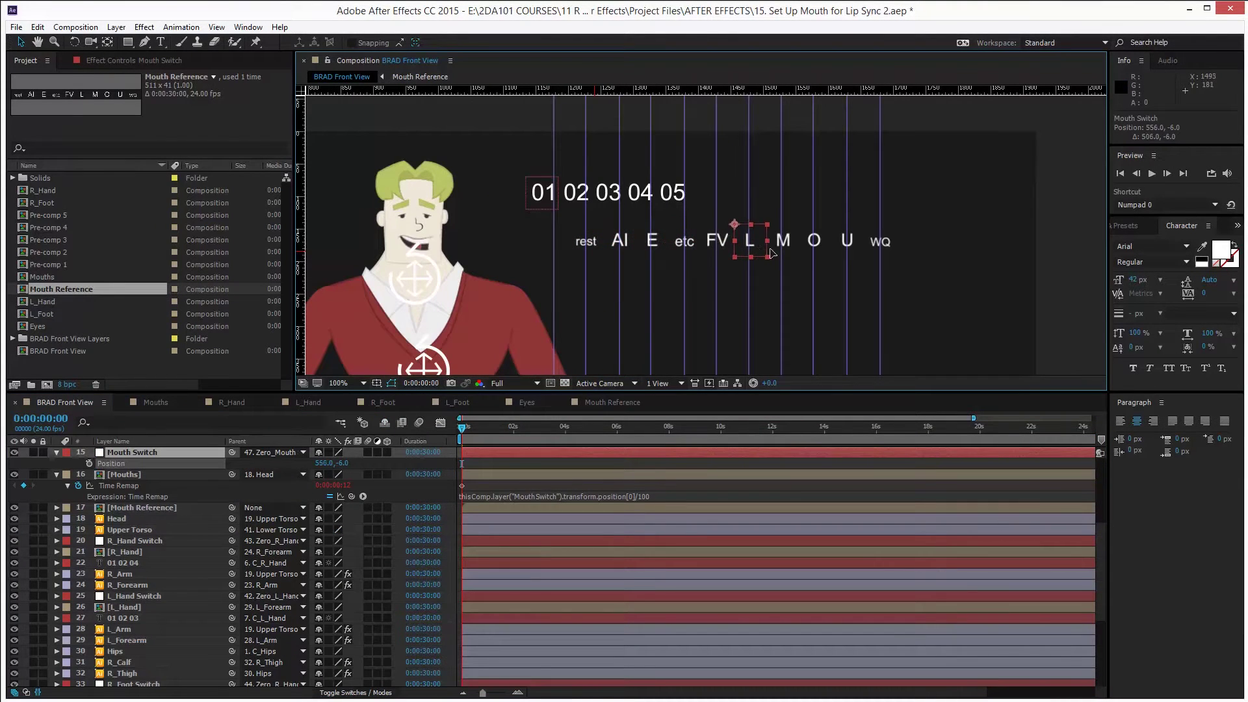
{"action": "left_click_drag", "start_coordinate": [855, 255], "coordinate": [689, 253]}
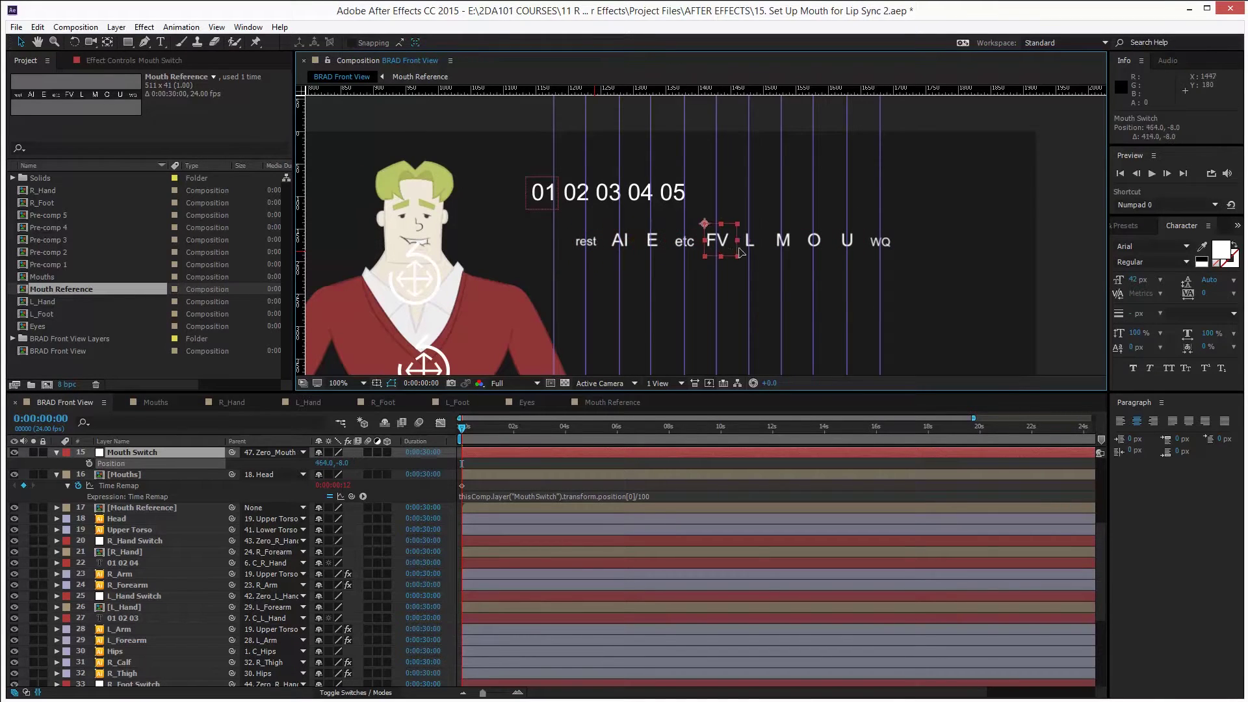
{"action": "left_click_drag", "start_coordinate": [888, 255], "coordinate": [588, 255]}
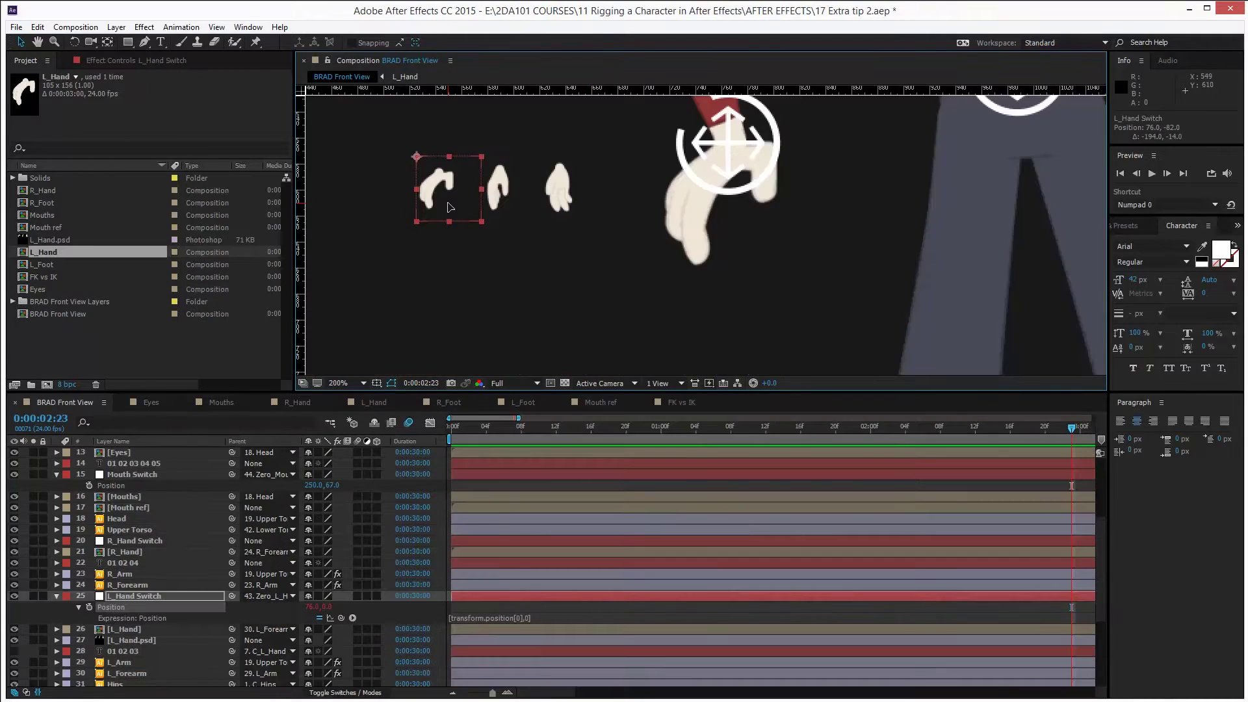
Step: Extend L_Hand 3 by four frames in the L_Hand comp and slide the hand switch across the poses
{"action": "left_click_drag", "start_coordinate": [453, 207], "coordinate": [582, 225]}
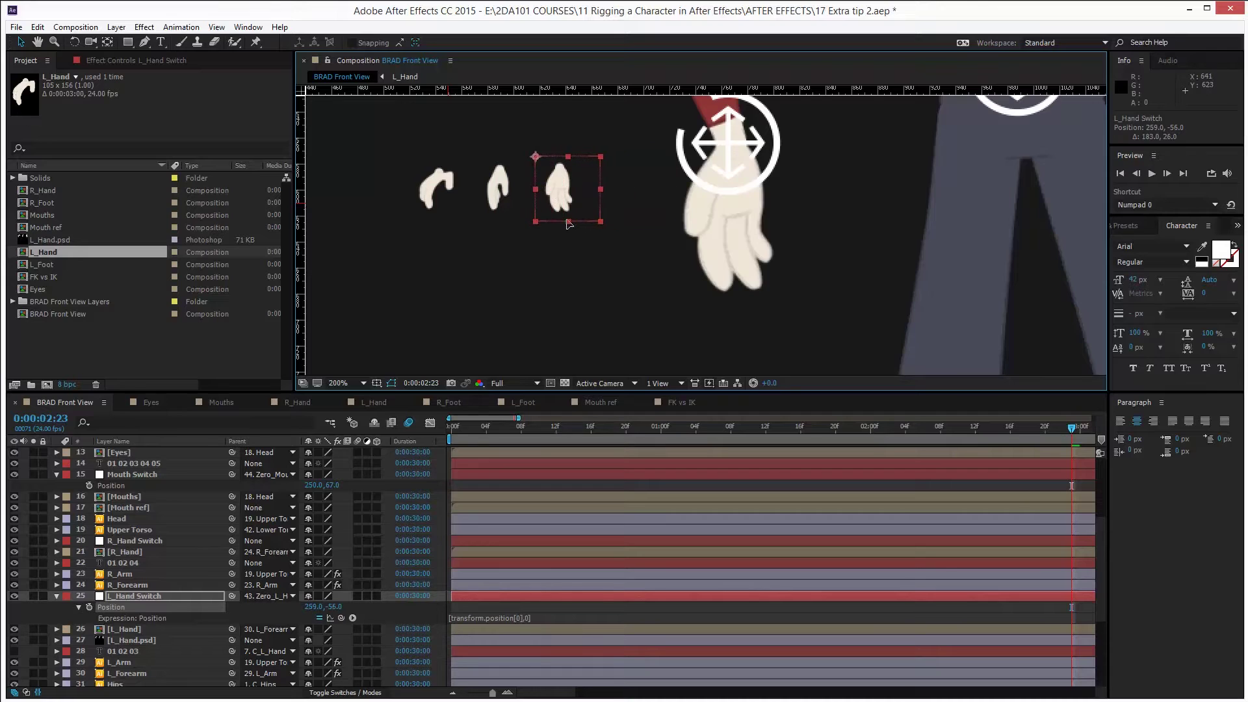
{"action": "double_click", "coordinate": [457, 599]}
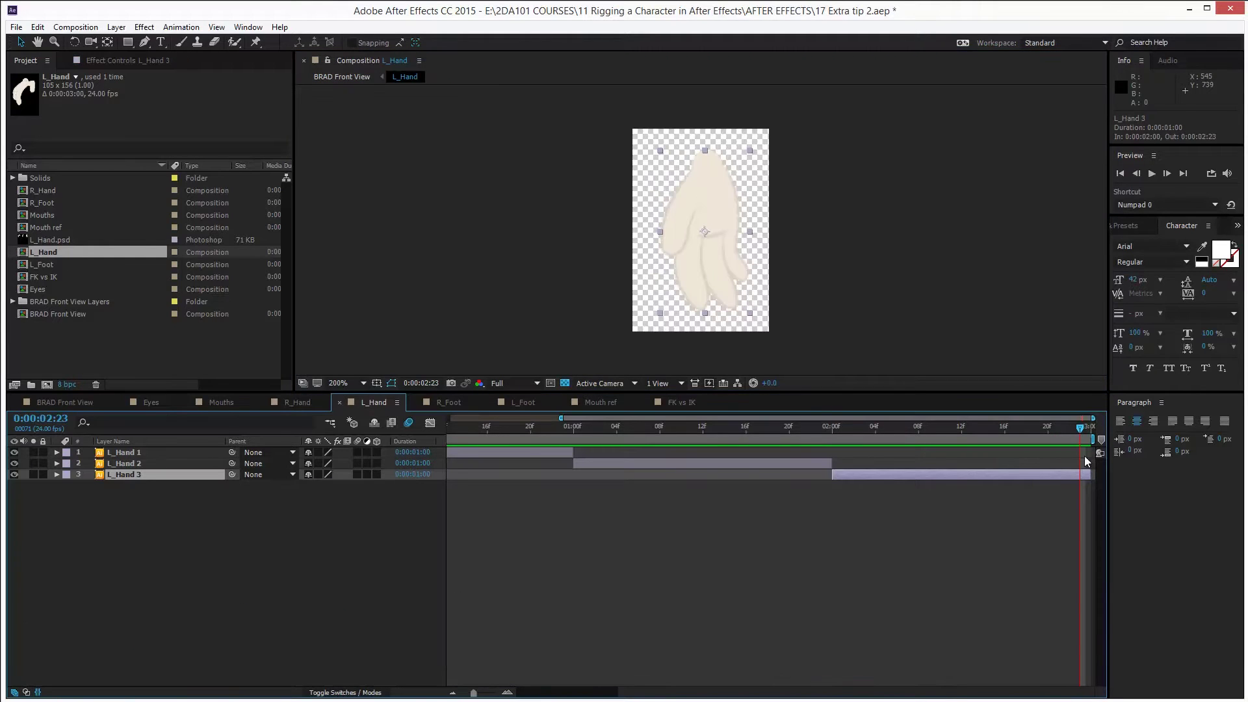
{"action": "left_click_drag", "start_coordinate": [1090, 474], "coordinate": [1132, 479]}
{"action": "left_click", "coordinate": [86, 410]}
{"action": "left_click_drag", "start_coordinate": [566, 206], "coordinate": [499, 208]}
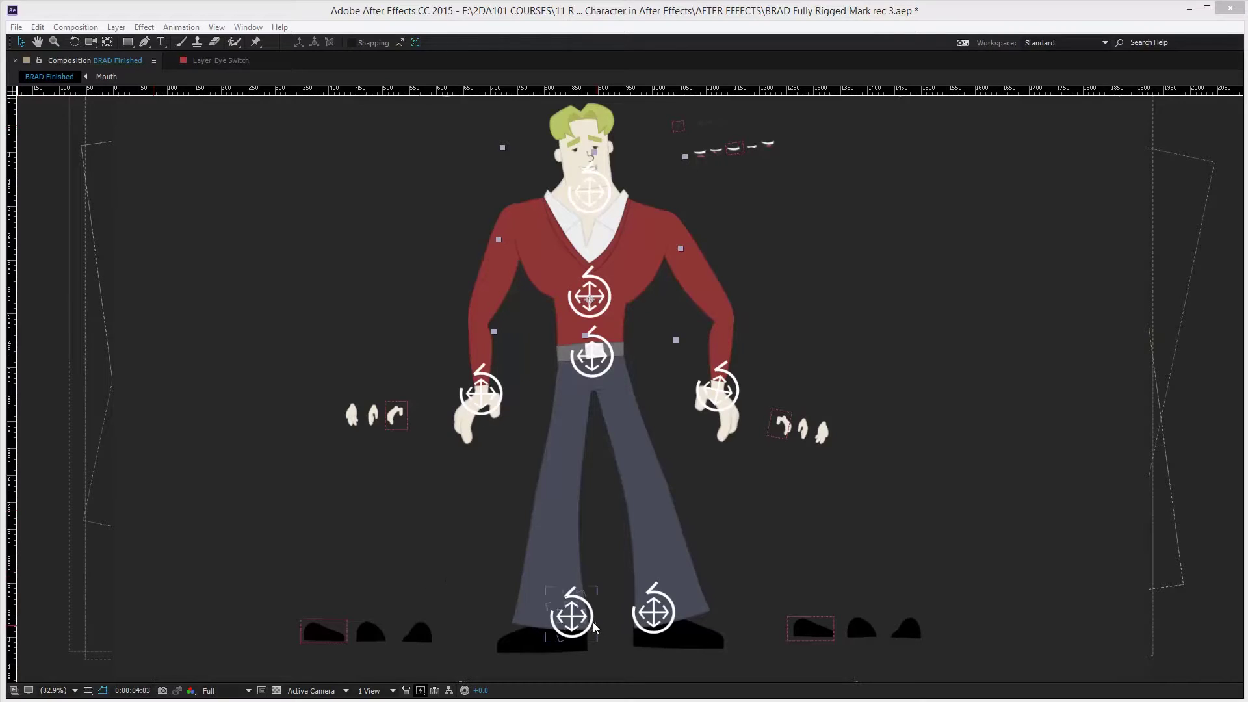
Step: Bend Brad's knees by lifting both foot controllers, then lower the left foot slightly
{"action": "left_click_drag", "start_coordinate": [595, 627], "coordinate": [570, 582]}
{"action": "left_click", "coordinate": [653, 611]}
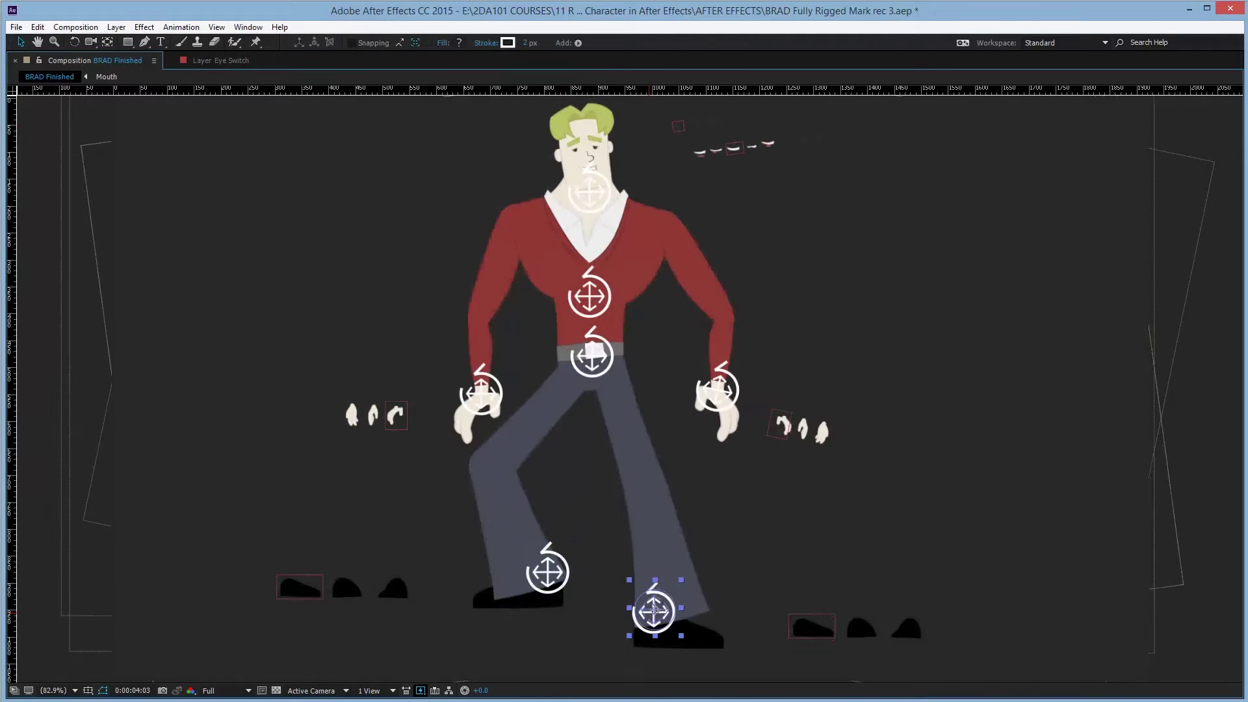
{"action": "left_click_drag", "start_coordinate": [653, 611], "coordinate": [680, 581]}
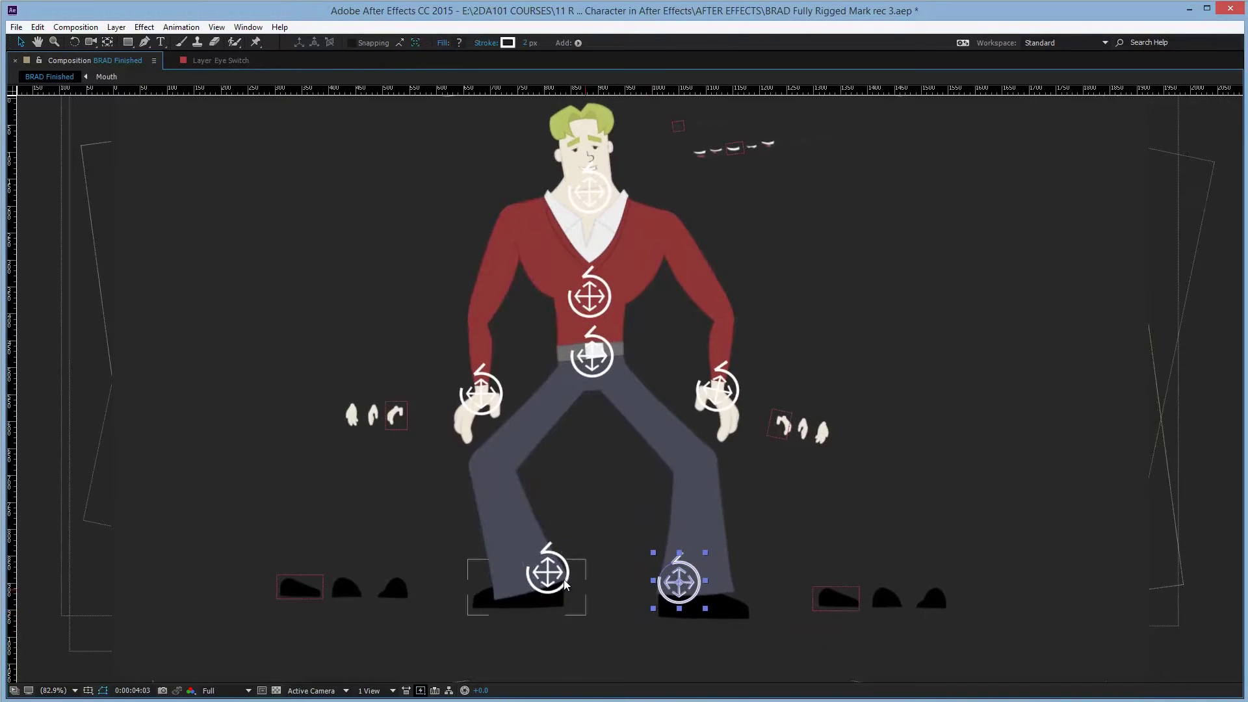
{"action": "left_click_drag", "start_coordinate": [563, 583], "coordinate": [560, 601]}
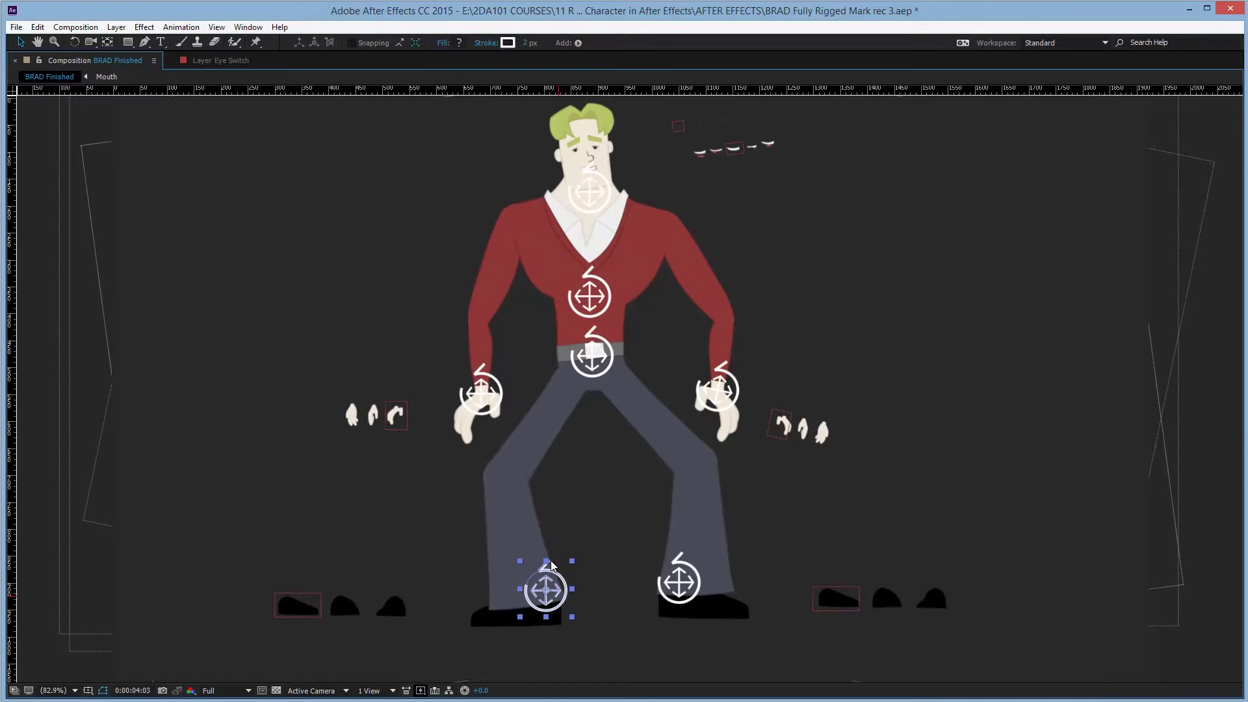
Step: Raise both arms, lower Brad's body from the hips and tilt his torso left into a crouch
{"action": "left_click_drag", "start_coordinate": [481, 393], "coordinate": [461, 342]}
{"action": "left_click_drag", "start_coordinate": [712, 389], "coordinate": [754, 374]}
{"action": "mouse_move", "coordinate": [465, 347]}
{"action": "left_mouse_down"}
{"action": "mouse_move", "coordinate": [442, 354]}
{"action": "mouse_move", "coordinate": [438, 339]}
{"action": "mouse_move", "coordinate": [453, 364]}
{"action": "left_mouse_up"}
{"action": "left_click_drag", "start_coordinate": [592, 356], "coordinate": [574, 398]}
{"action": "mouse_move", "coordinate": [588, 305]}
{"action": "left_mouse_down"}
{"action": "mouse_move", "coordinate": [554, 294]}
{"action": "mouse_move", "coordinate": [539, 304]}
{"action": "mouse_move", "coordinate": [588, 300]}
{"action": "mouse_move", "coordinate": [617, 315]}
{"action": "mouse_move", "coordinate": [560, 304]}
{"action": "mouse_move", "coordinate": [617, 320]}
{"action": "mouse_move", "coordinate": [554, 317]}
{"action": "mouse_move", "coordinate": [575, 318]}
{"action": "left_mouse_up"}
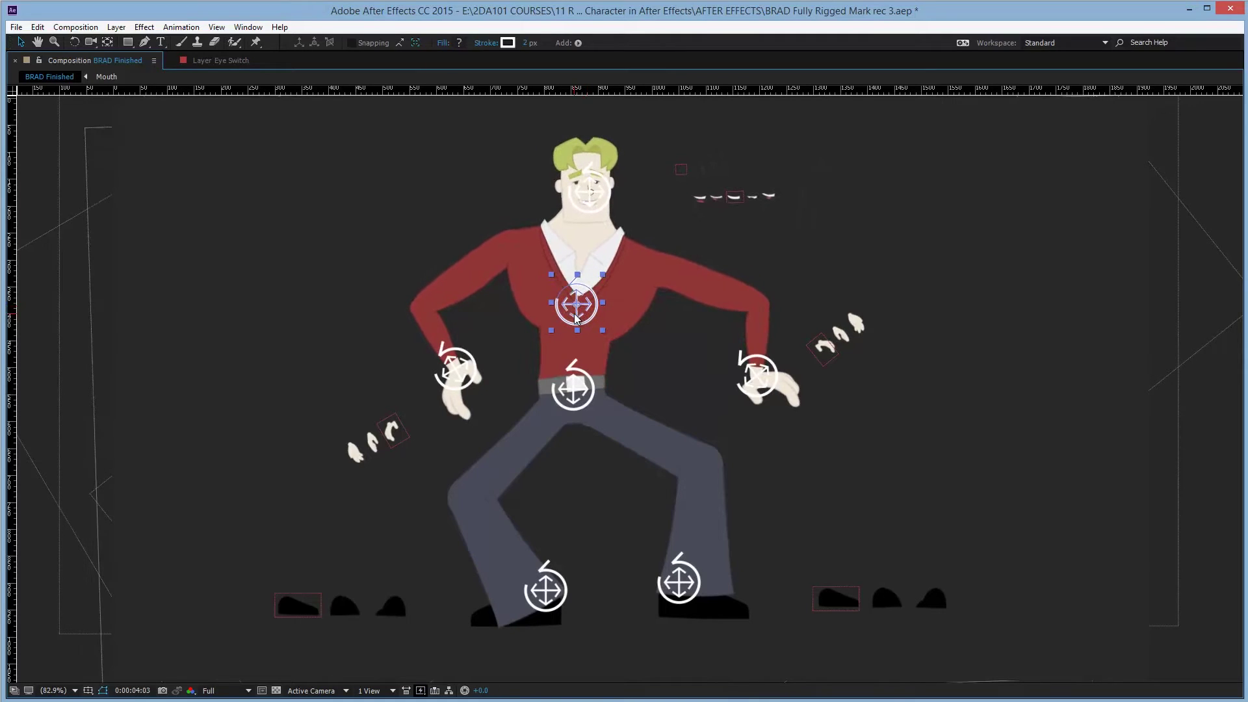
Step: Tilt Brad's head and upper torso to the left with the head controller
{"action": "left_click_drag", "start_coordinate": [588, 209], "coordinate": [565, 214]}
{"action": "scroll", "coordinate": [566, 396], "scroll_direction": "up", "scroll_amount": 5}
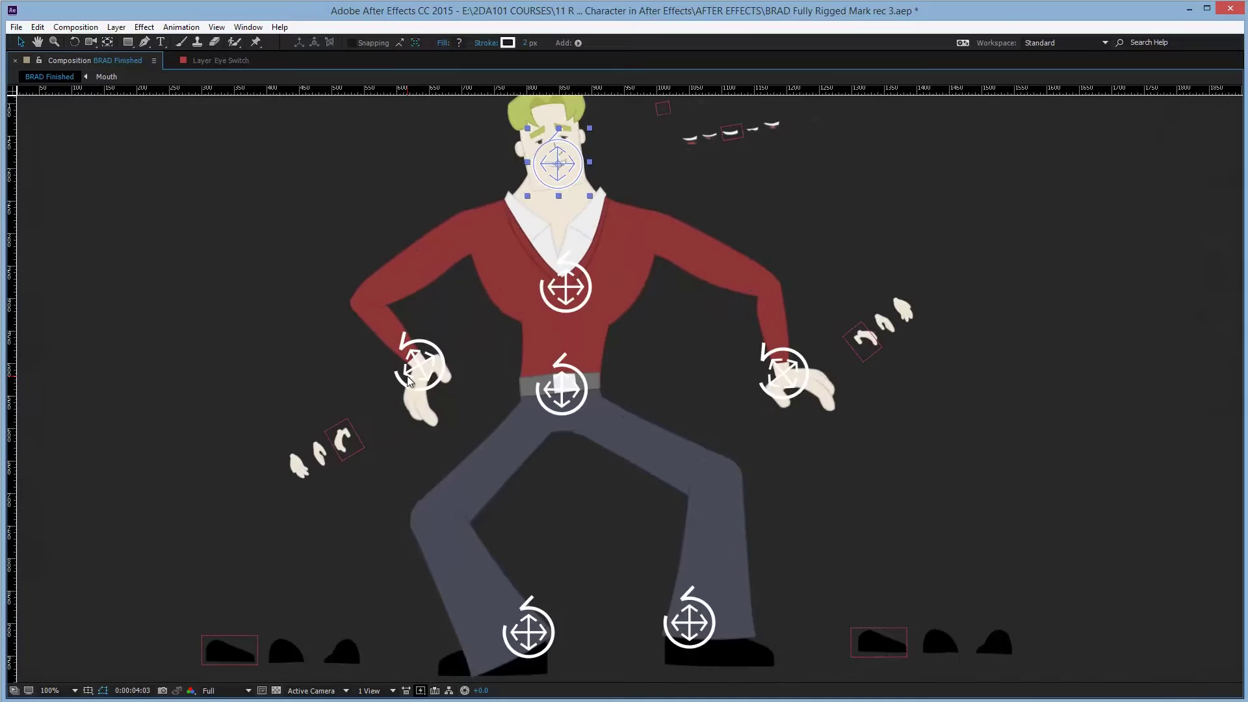
{"action": "scroll", "coordinate": [318, 435], "scroll_direction": "down", "scroll_amount": 1}
Step: Swap Brad's hand to the open pose and his mouth to the open smile using the switches
{"action": "left_click_drag", "start_coordinate": [67, 474], "coordinate": [485, 368]}
{"action": "left_click", "coordinate": [417, 394]}
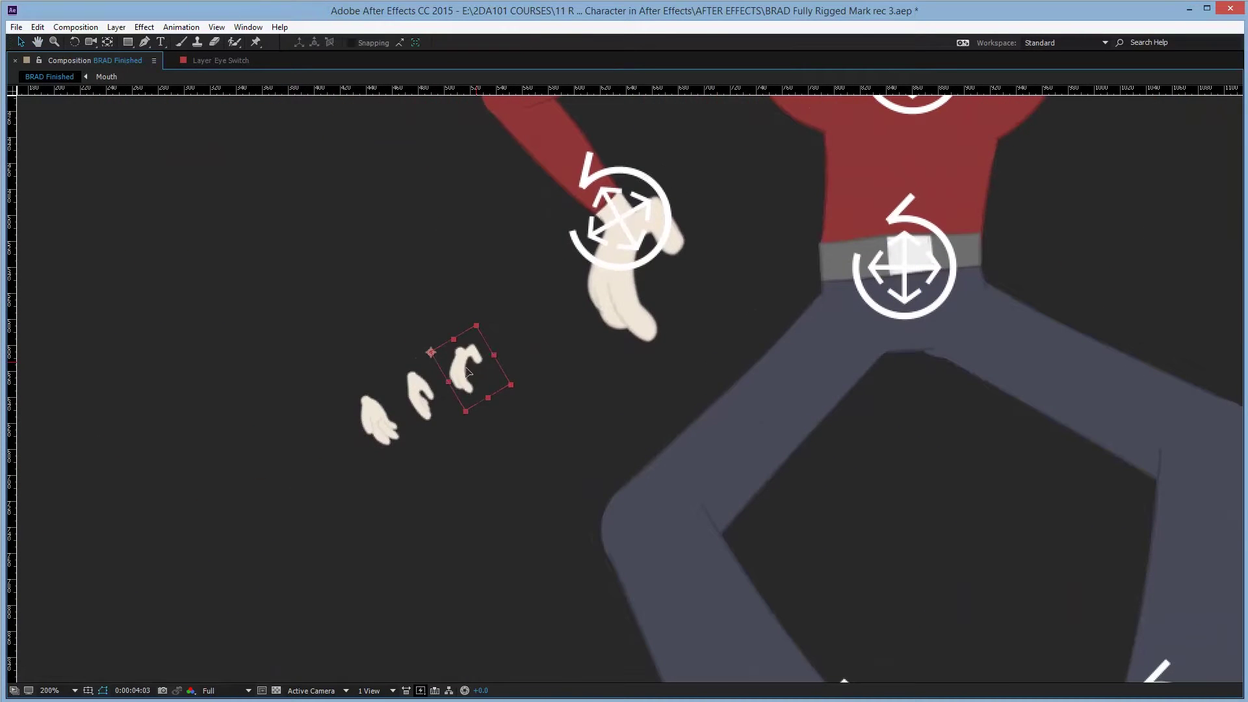
{"action": "left_click_drag", "start_coordinate": [419, 394], "coordinate": [600, 322]}
{"action": "key", "text": "v"}
{"action": "left_click_drag", "start_coordinate": [783, 217], "coordinate": [832, 213]}
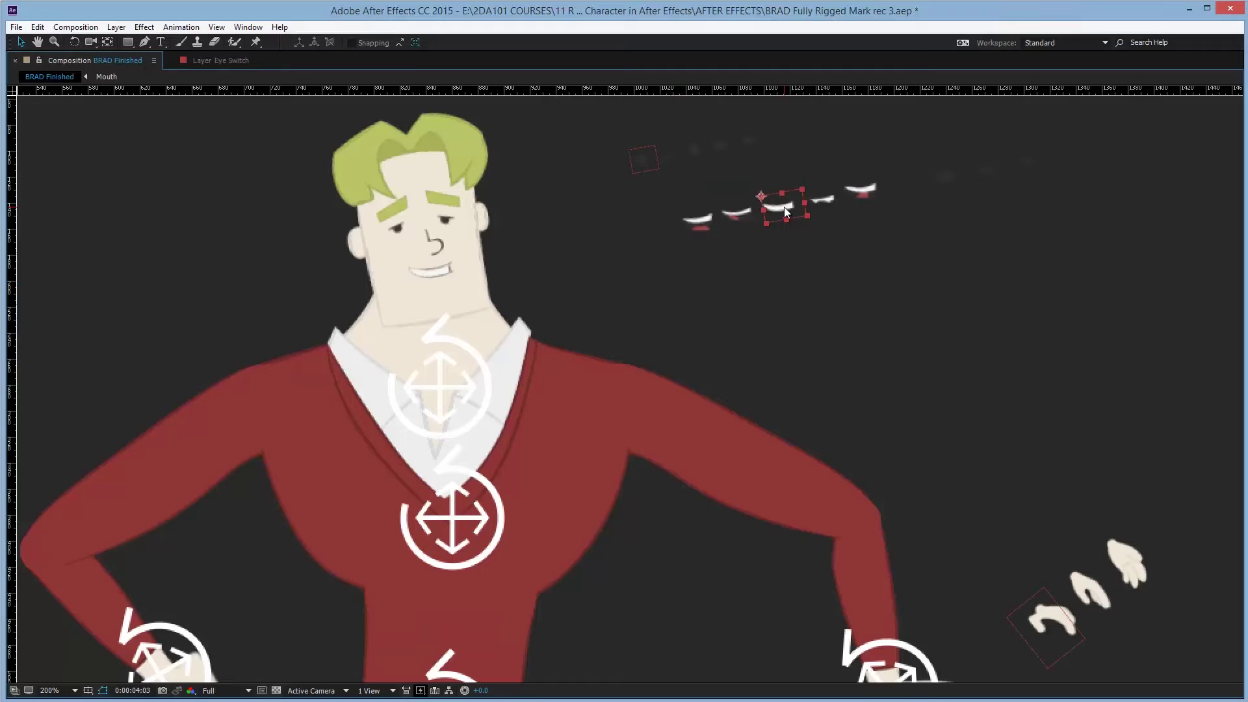
{"action": "mouse_move", "coordinate": [772, 210]}
{"action": "left_mouse_down"}
{"action": "mouse_move", "coordinate": [757, 212]}
{"action": "mouse_move", "coordinate": [1038, 190]}
{"action": "mouse_move", "coordinate": [706, 226]}
{"action": "mouse_move", "coordinate": [756, 225]}
{"action": "left_mouse_up"}
Step: Restore the full panel layout, reframe Brad's legs into view and select the [Mouth] precomp layer
{"action": "key", "text": "grave"}
{"action": "scroll", "coordinate": [576, 295], "scroll_direction": "down", "scroll_amount": 4}
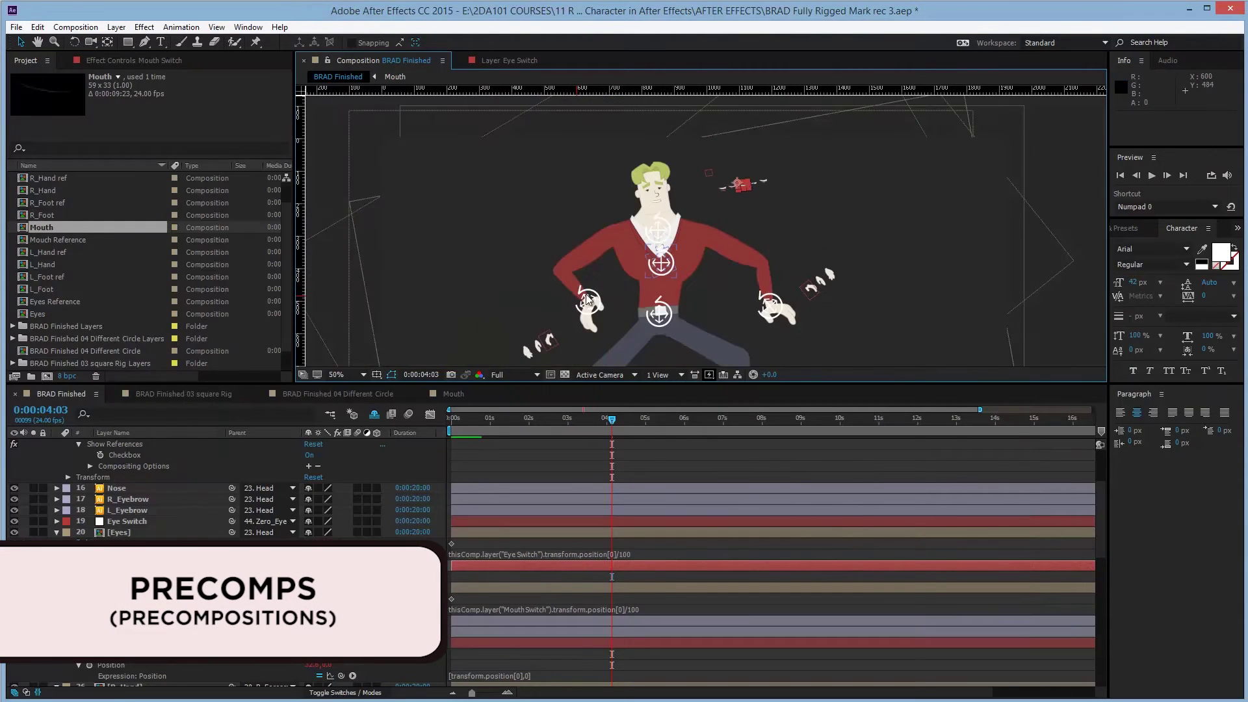
{"action": "key", "text": "h"}
{"action": "left_click_drag", "start_coordinate": [618, 289], "coordinate": [631, 227]}
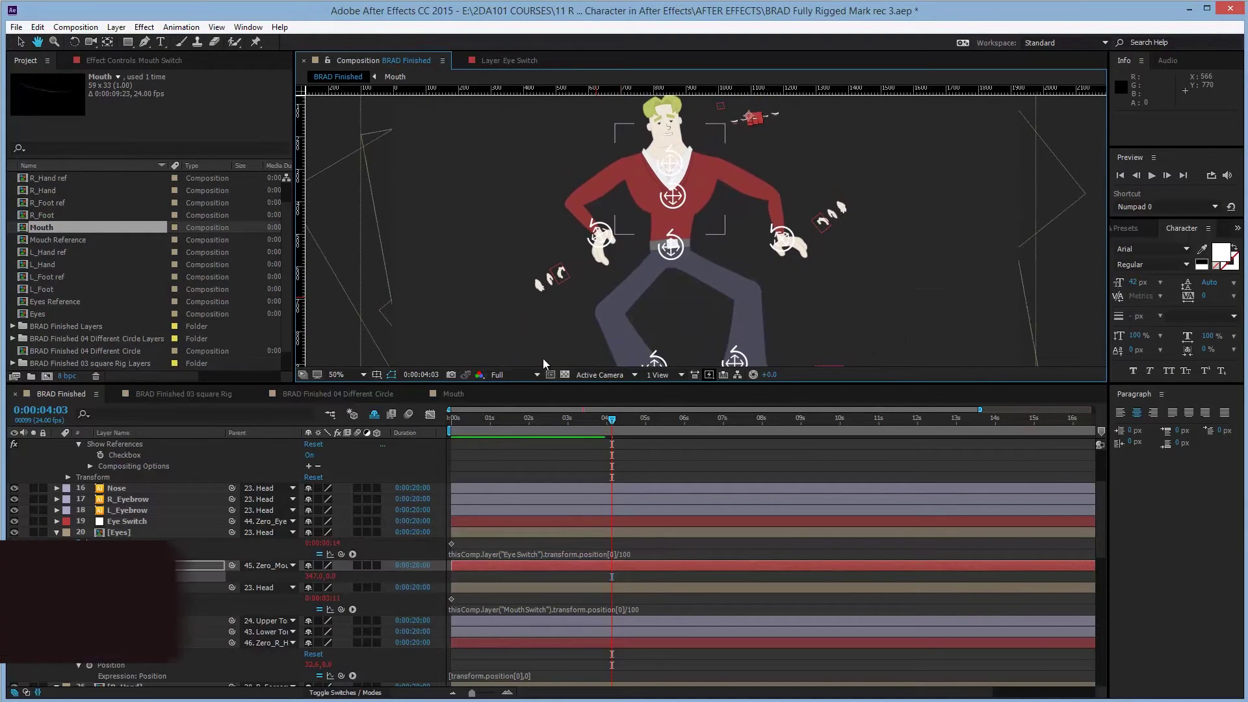
{"action": "key", "text": "v"}
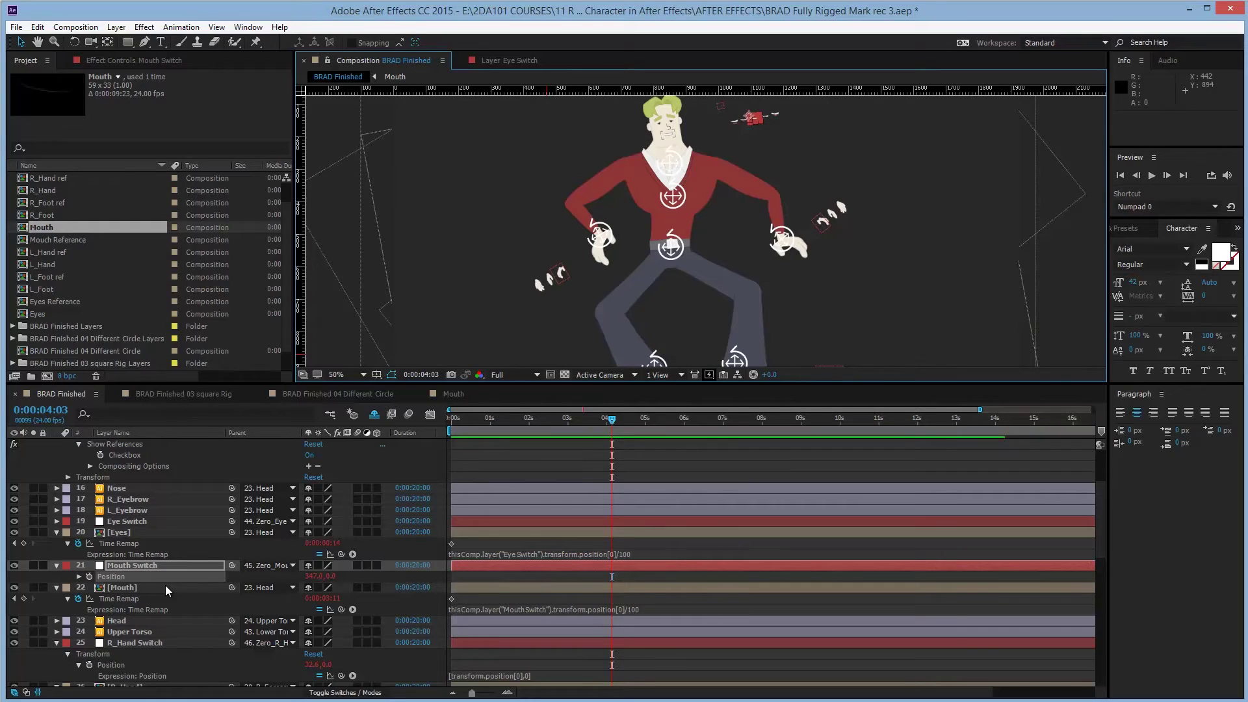
{"action": "left_click", "coordinate": [119, 588]}
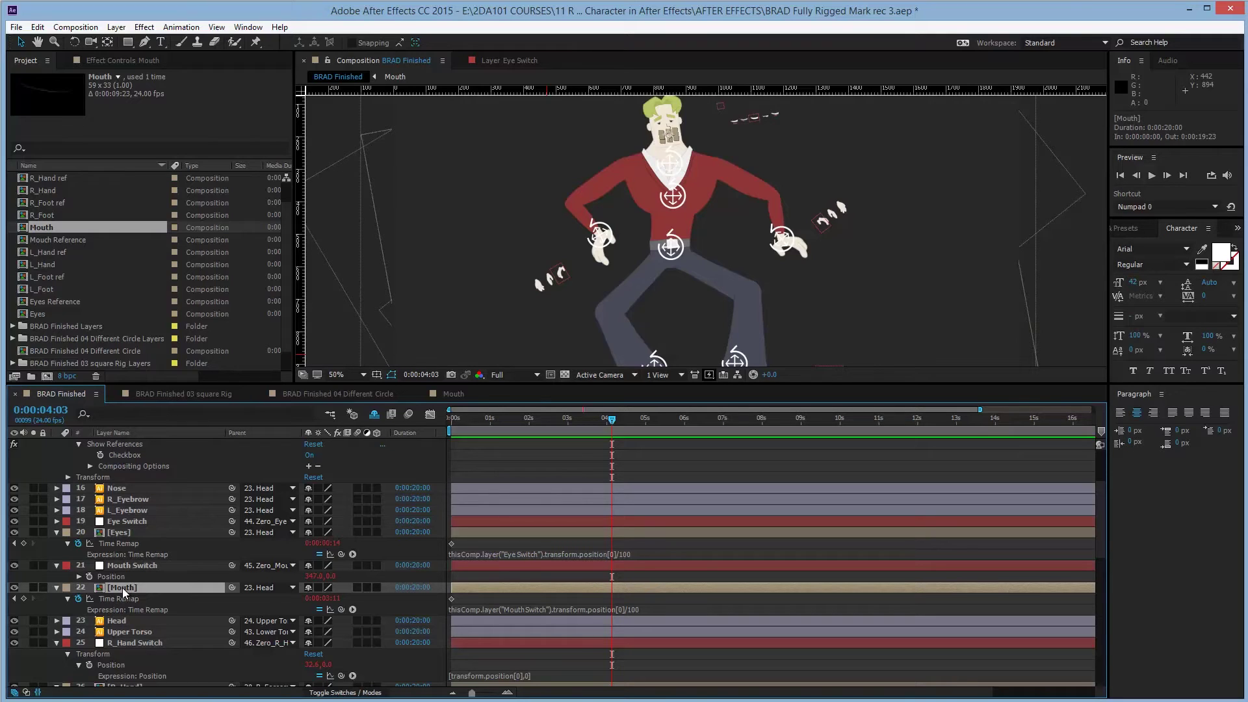
Step: Open the Mouth precomp, scrub through its mouth shapes, then return to BRAD Finished
{"action": "double_click", "coordinate": [122, 588]}
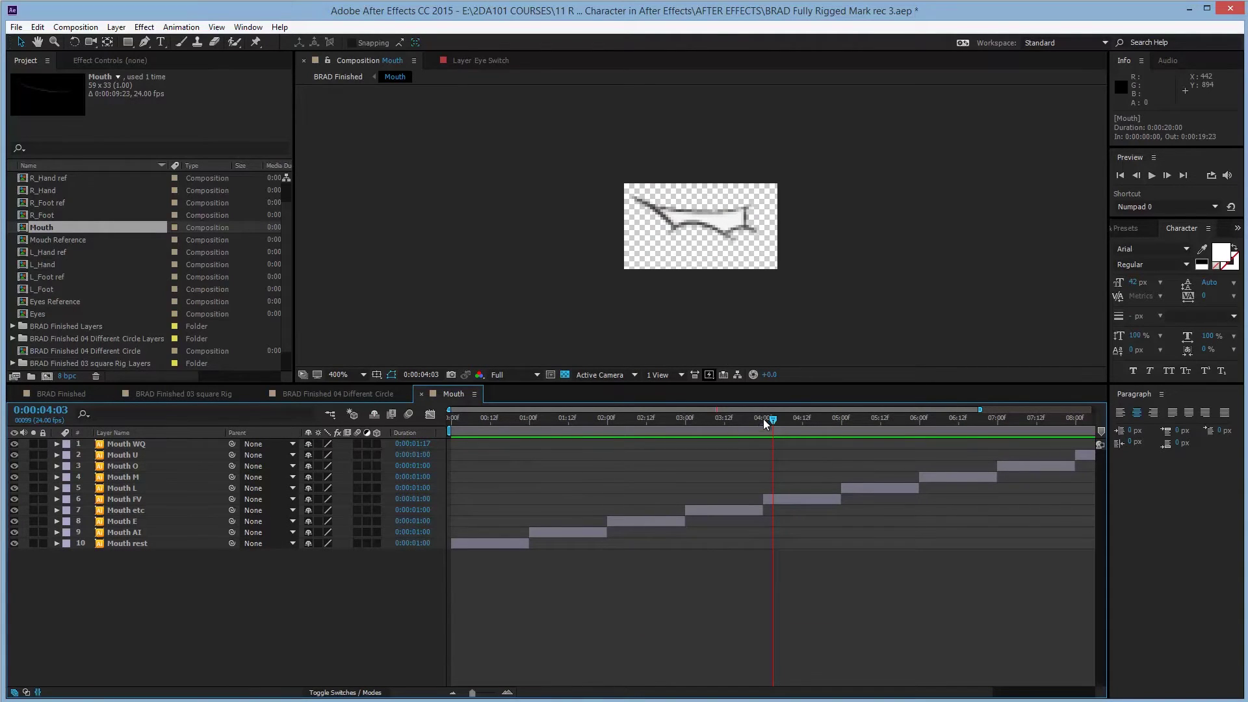
{"action": "left_click_drag", "start_coordinate": [767, 416], "coordinate": [648, 472]}
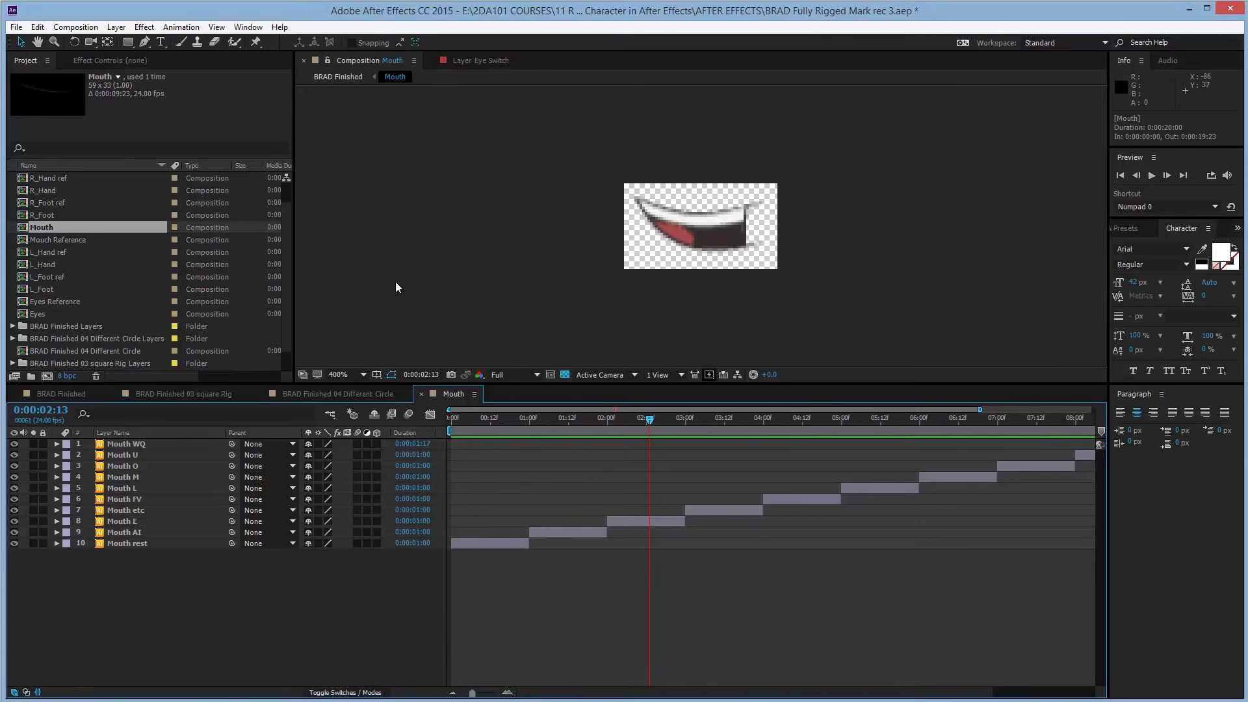
{"action": "left_click", "coordinate": [39, 394]}
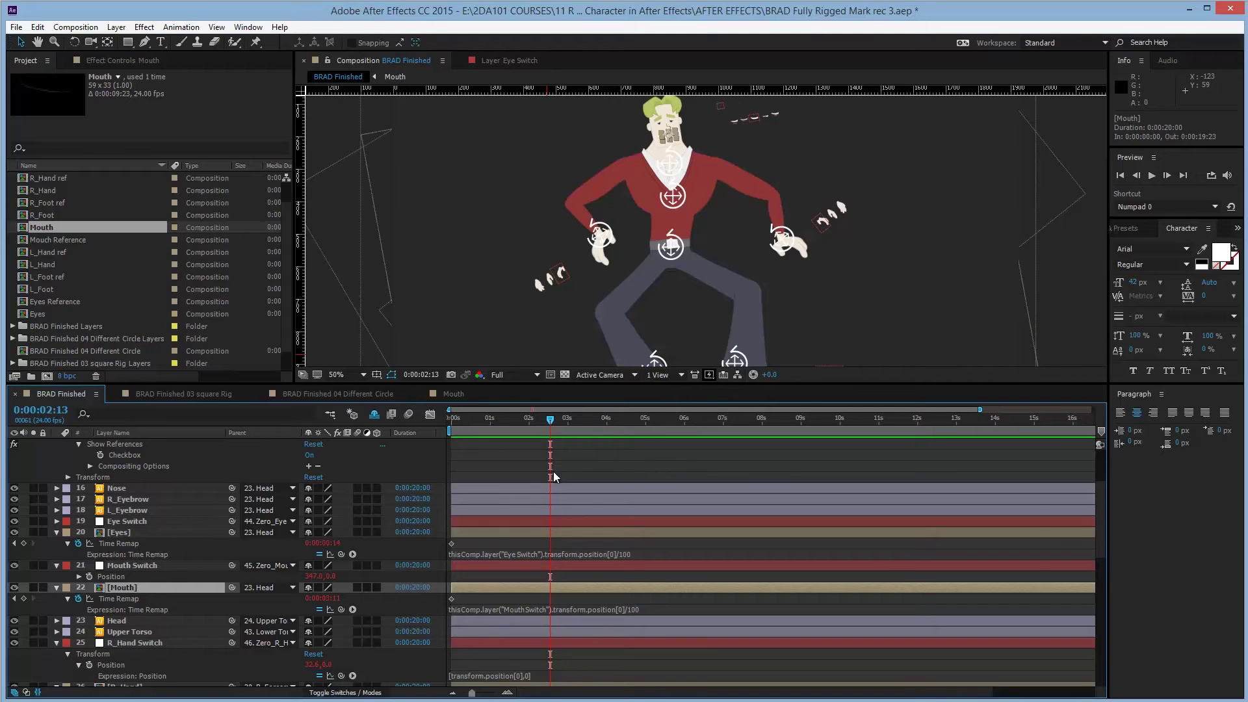
{"action": "key", "text": "grave"}
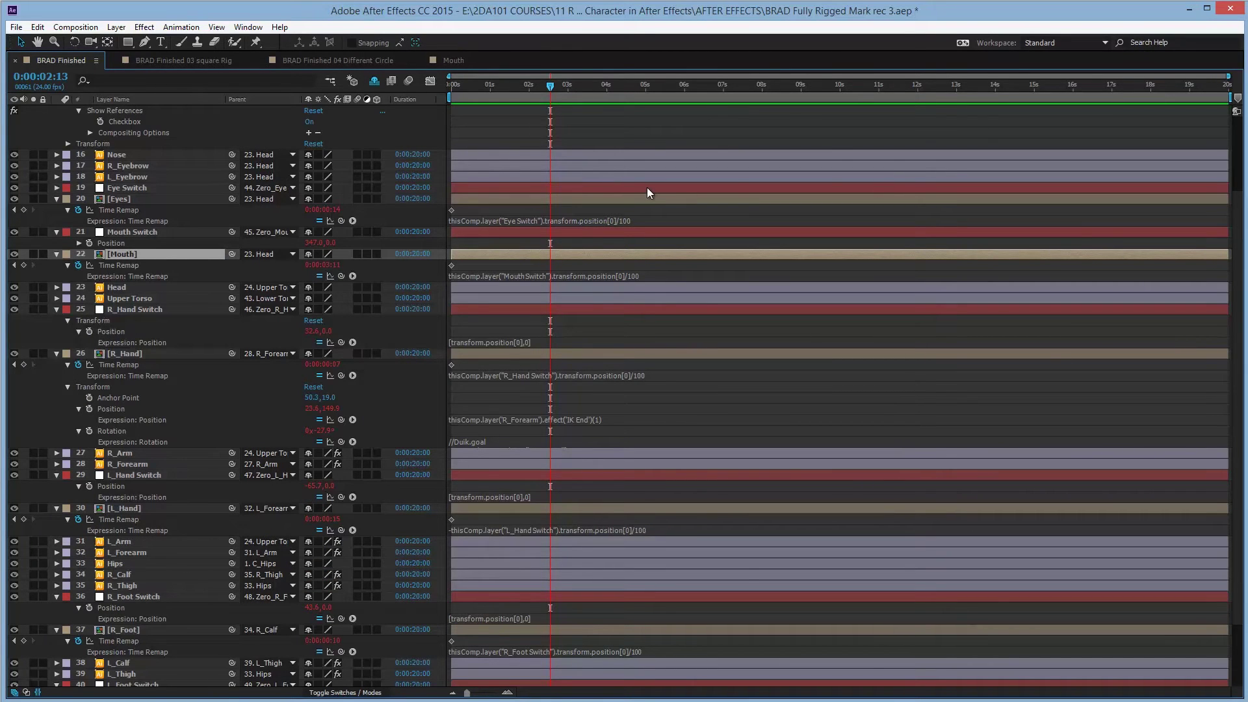
{"action": "key", "text": "grave"}
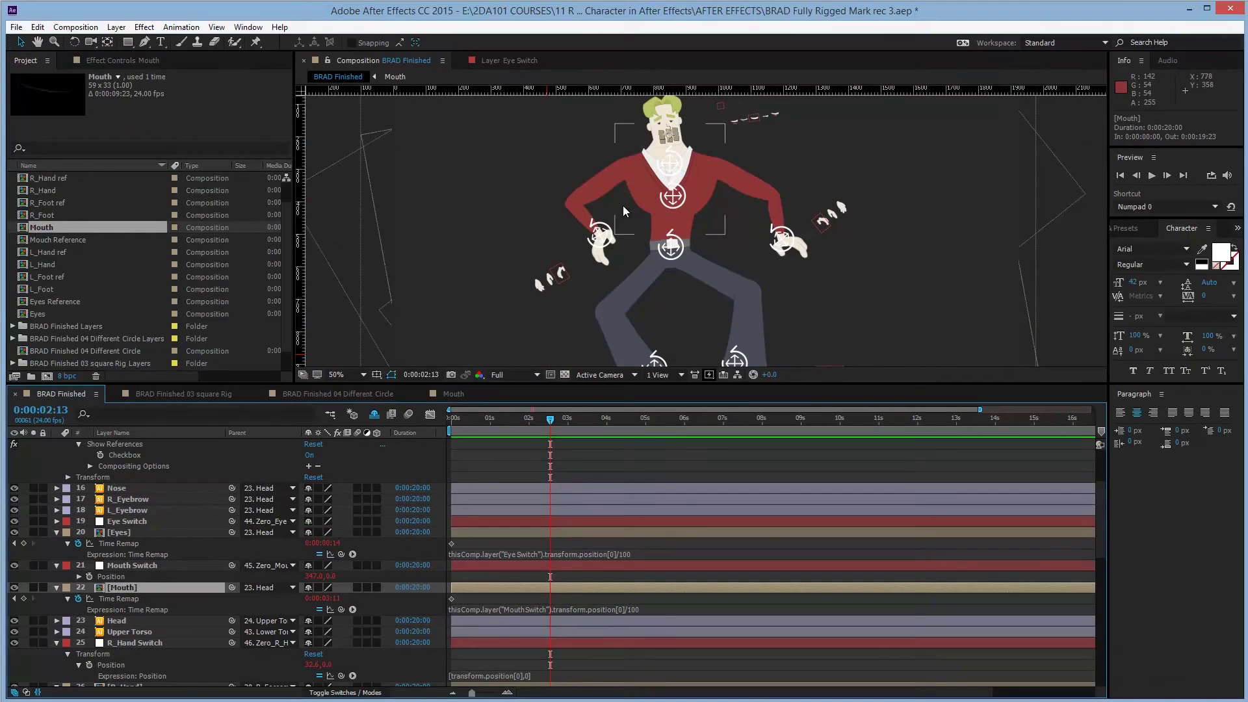
{"action": "key", "text": "grave"}
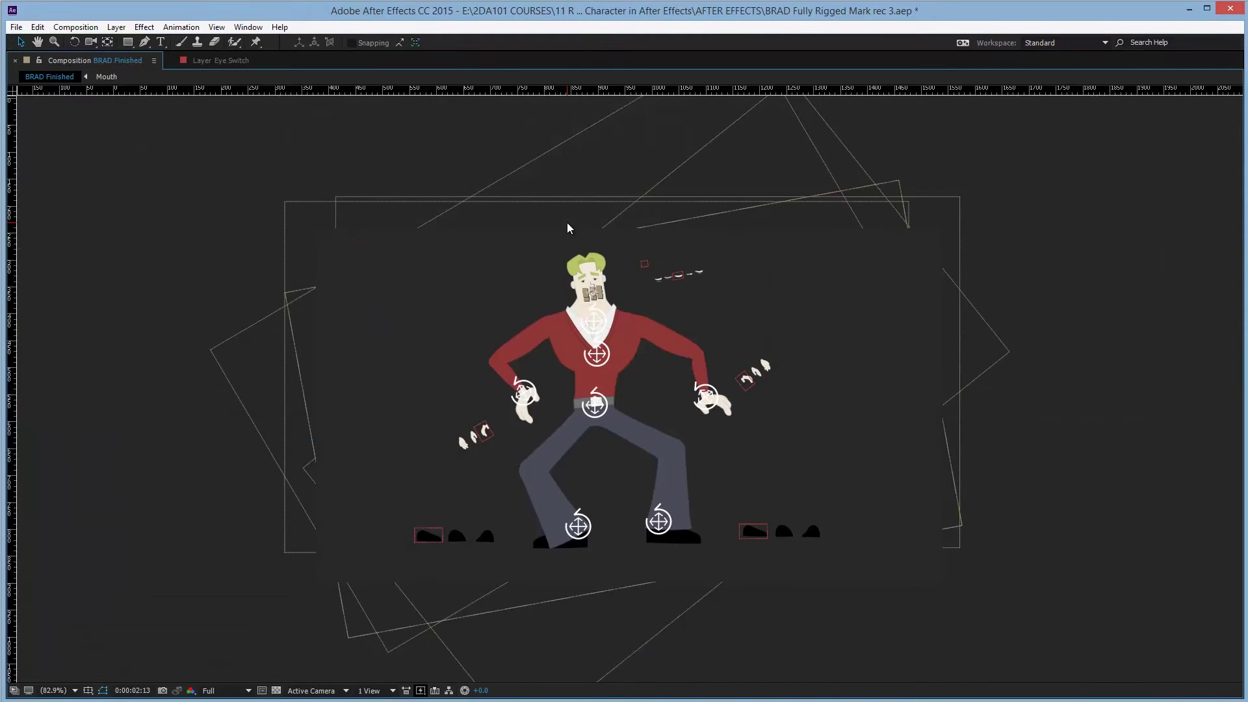
{"action": "scroll", "coordinate": [567, 227], "scroll_direction": "up", "scroll_amount": 3}
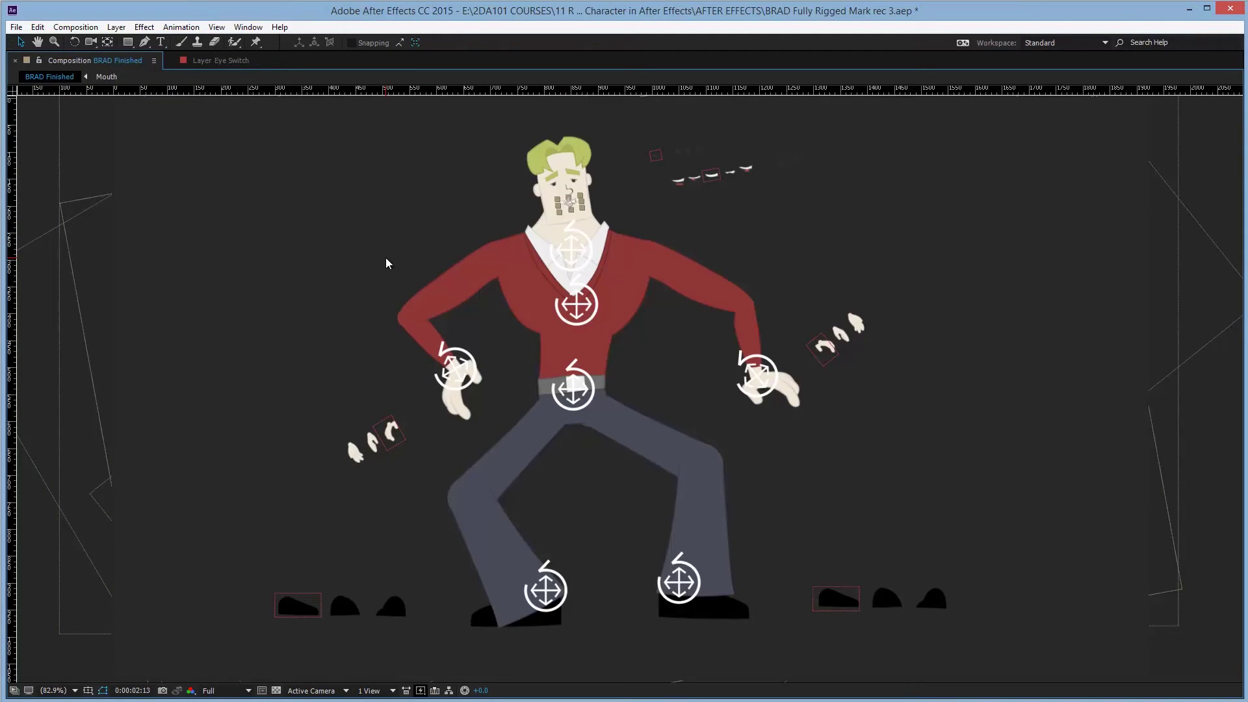
{"action": "key", "text": "grave"}
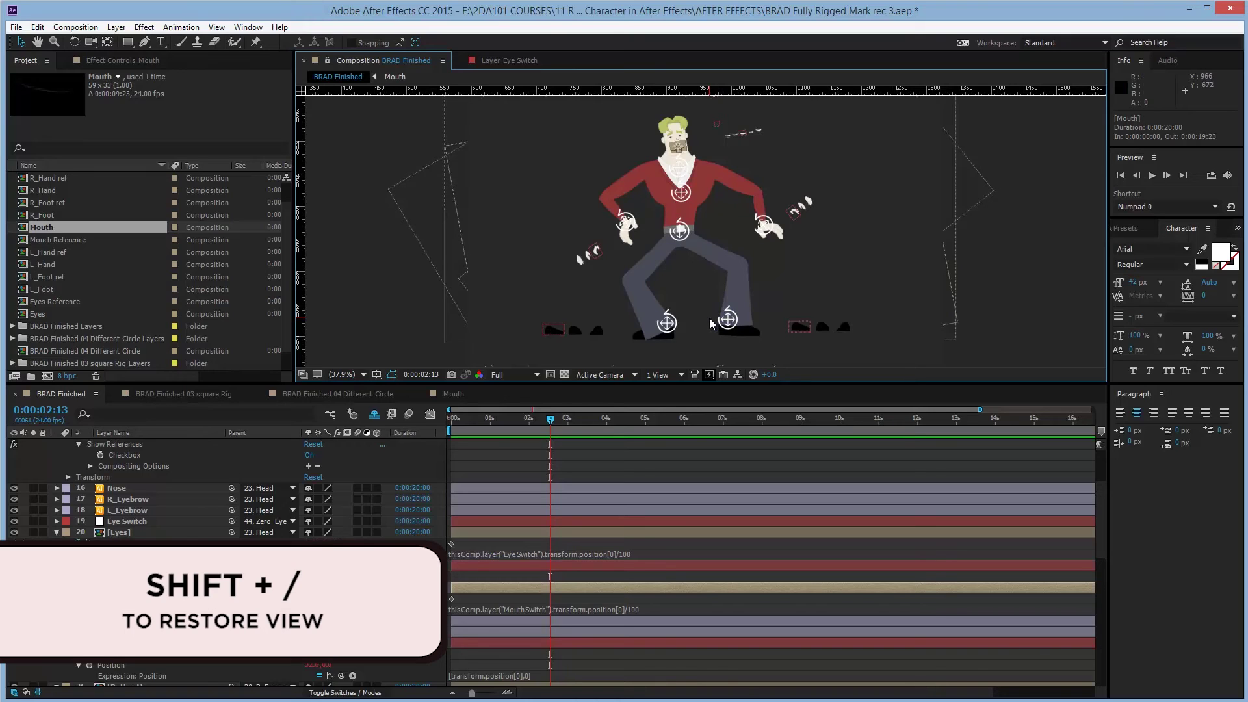
{"action": "scroll", "coordinate": [705, 234], "scroll_direction": "up", "scroll_amount": 4}
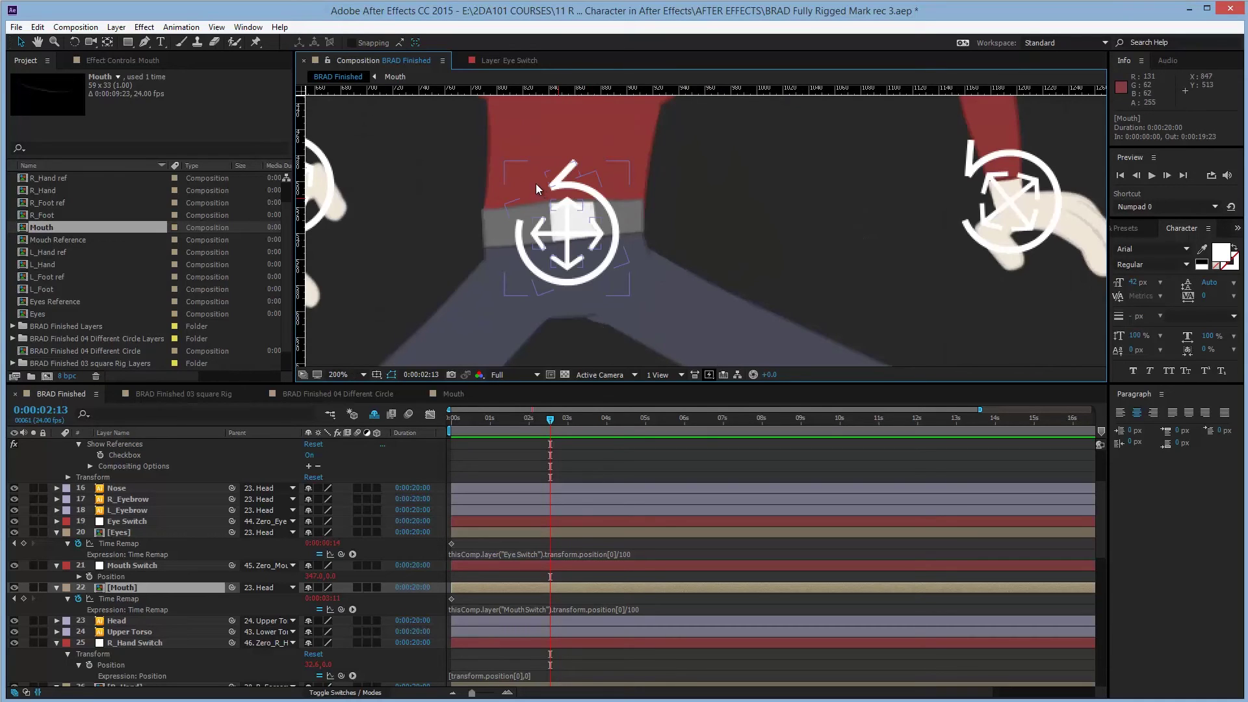
{"action": "left_click_drag", "start_coordinate": [451, 178], "coordinate": [524, 167]}
{"action": "left_click_drag", "start_coordinate": [786, 237], "coordinate": [579, 325]}
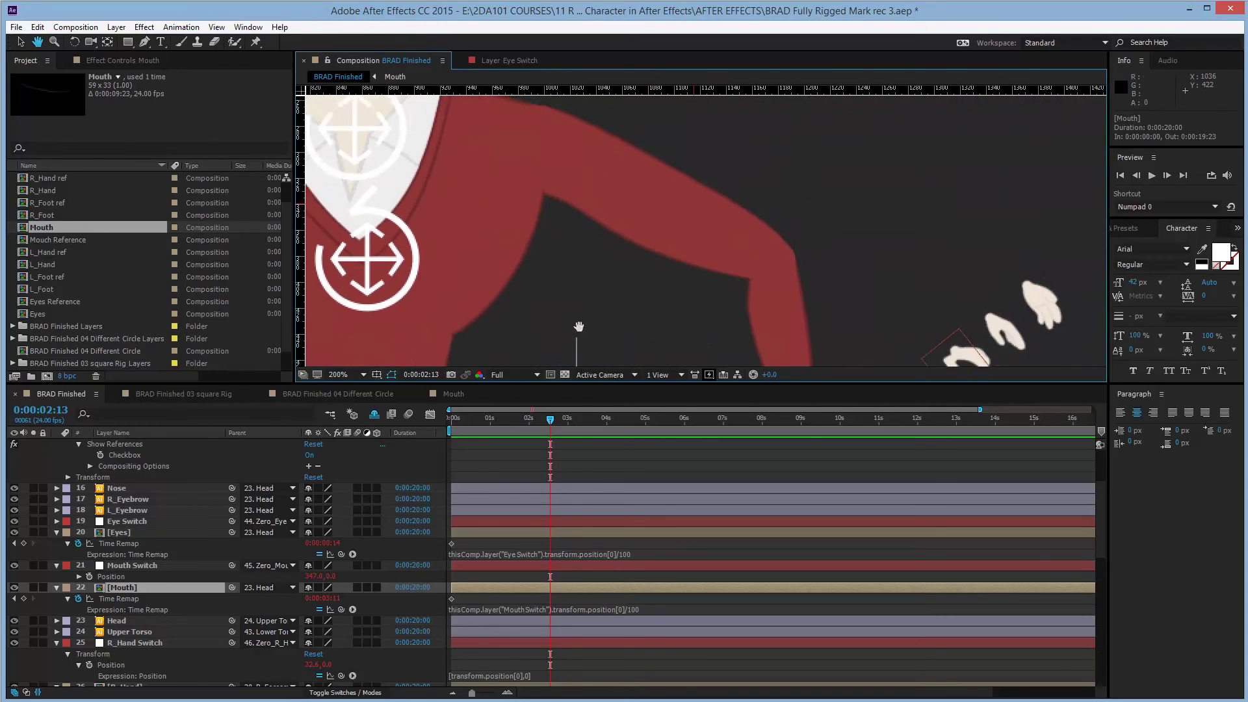
{"action": "left_click_drag", "start_coordinate": [763, 293], "coordinate": [515, 173]}
{"action": "key", "text": "v"}
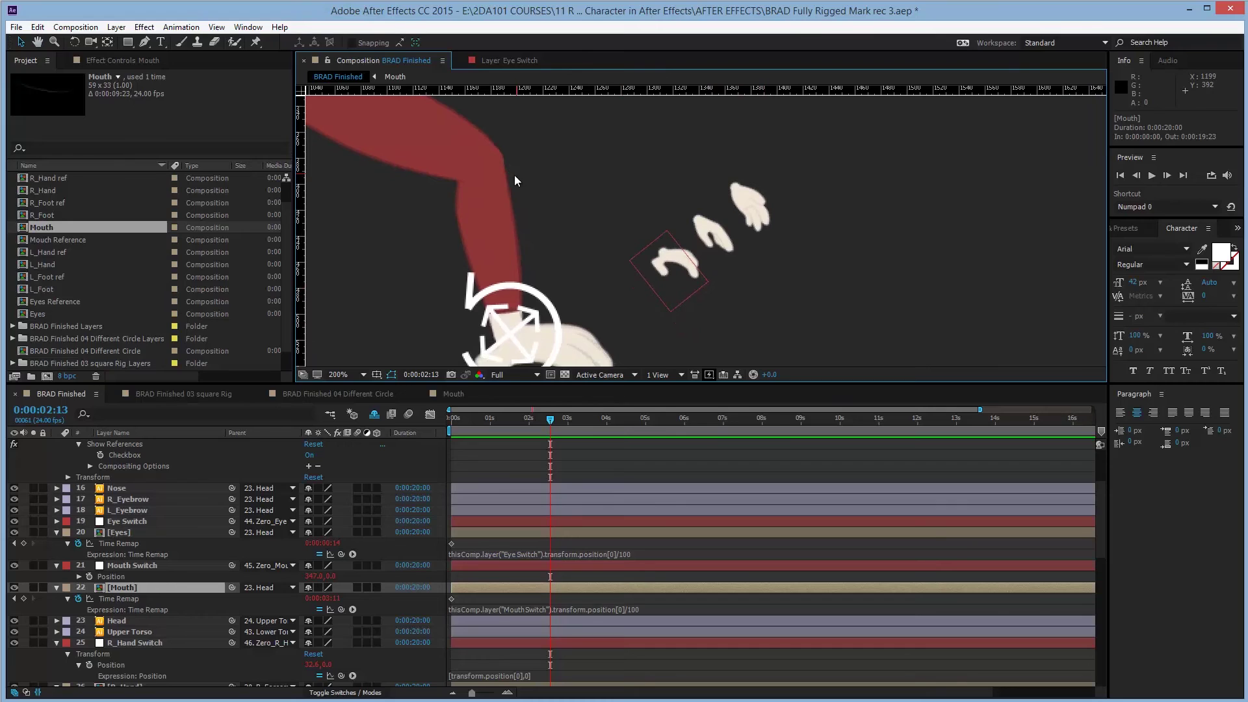
{"action": "key", "text": "shift+slash"}
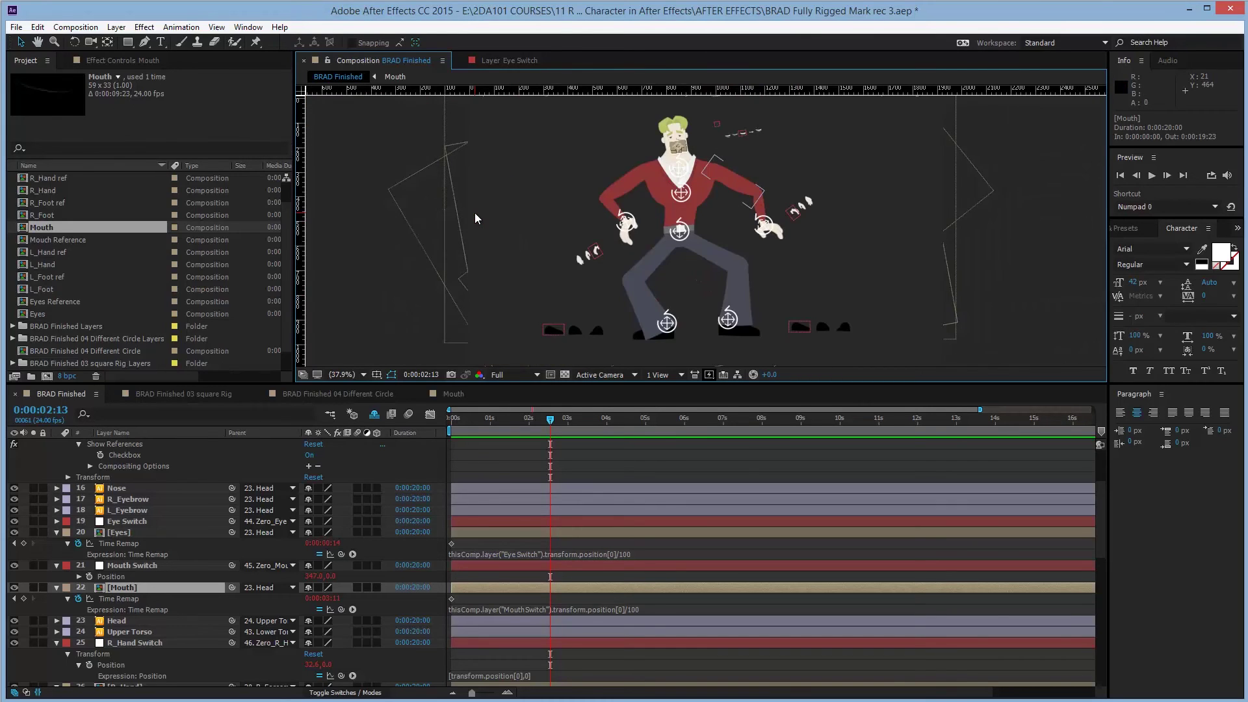